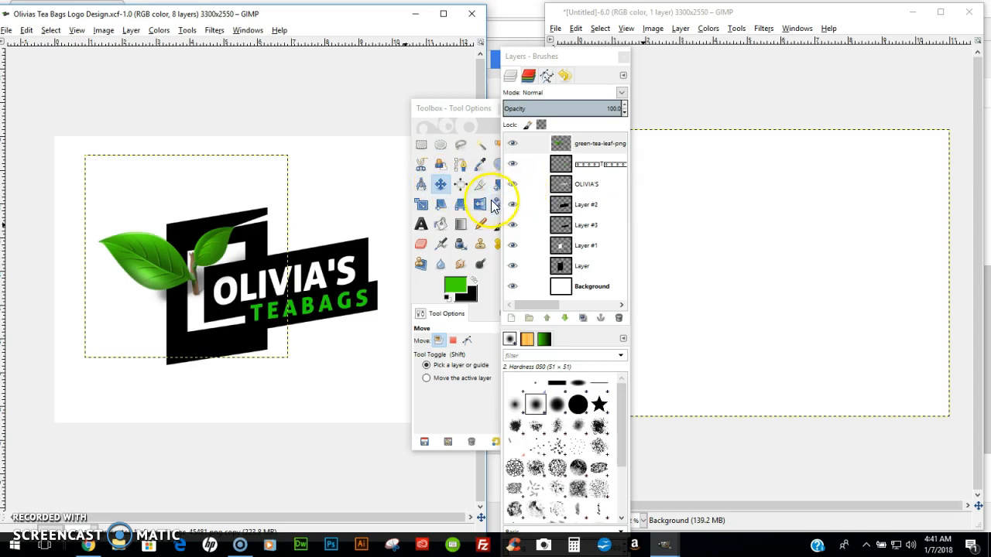
Activate the Paths tool.
click(461, 169)
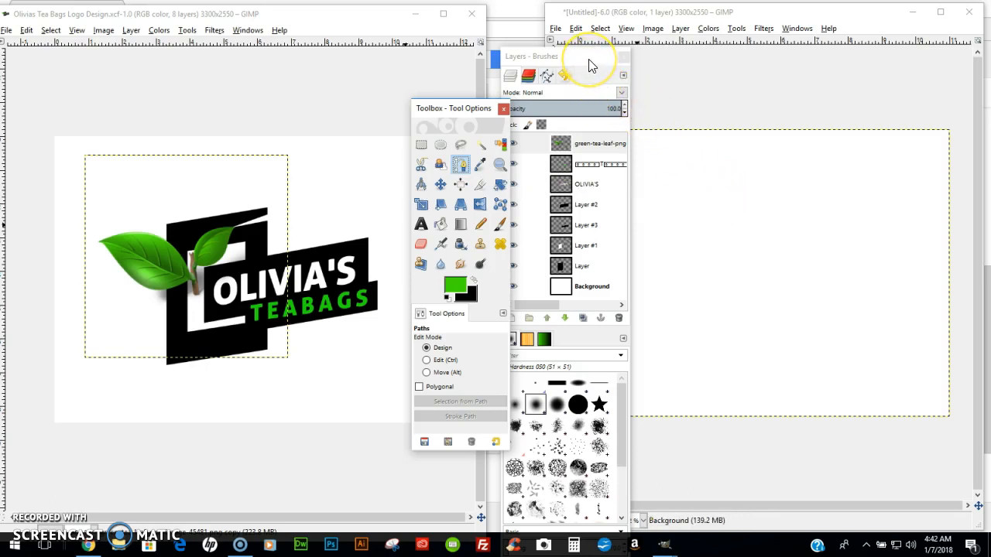
click(671, 71)
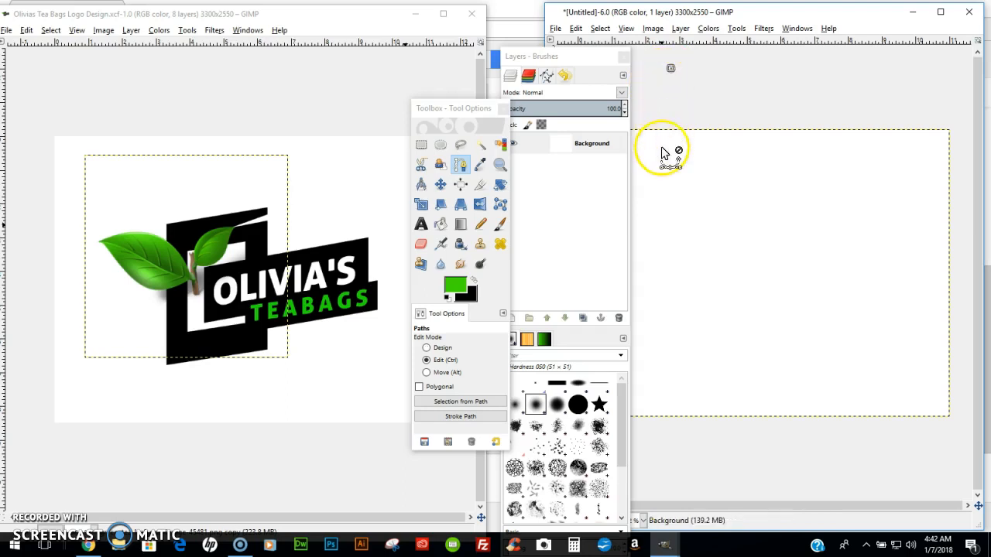
key(ctrl+x)
key(ctrl+z)
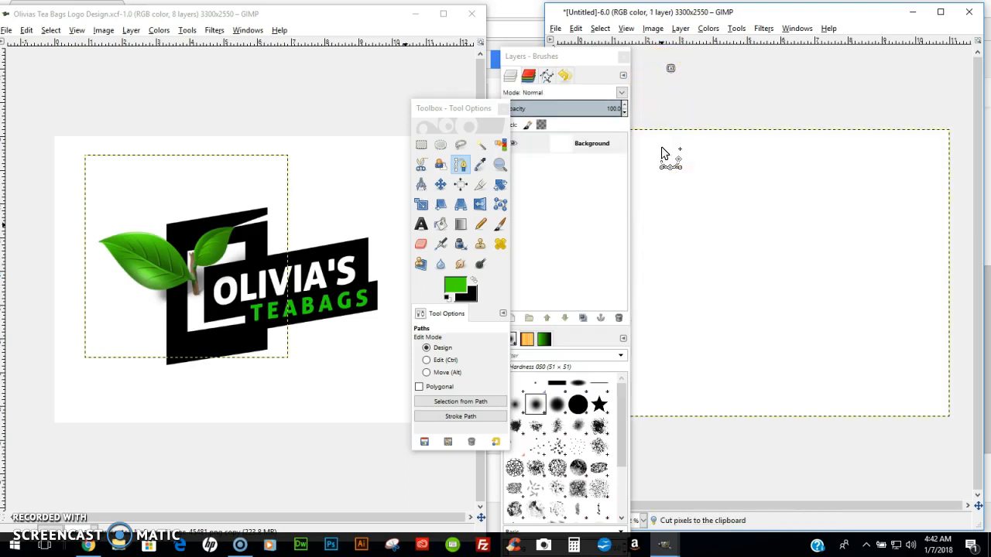
key(ctrl+z)
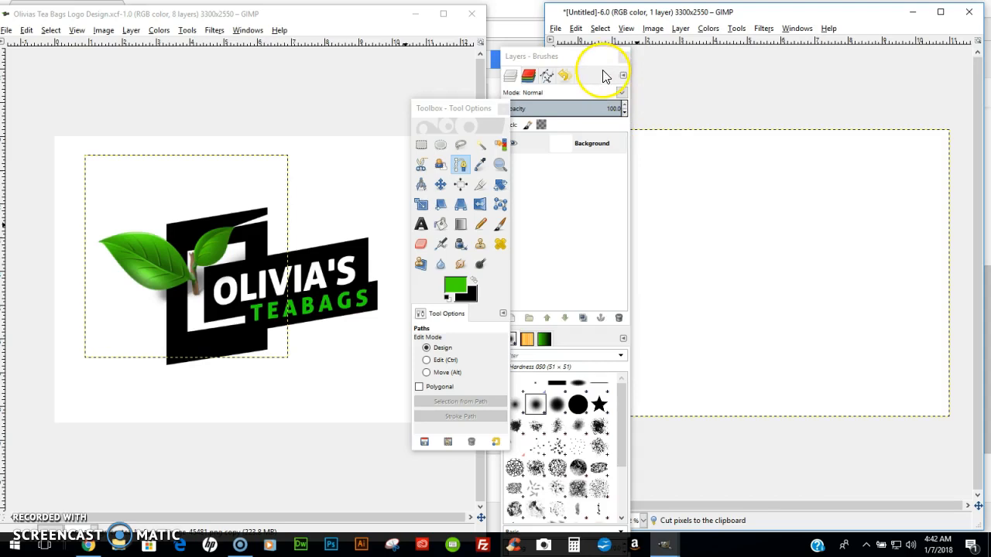
Save the untitled blank image to the Desktop as "New Olivia Tea Bag Logo".
drag(607, 61, 561, 62)
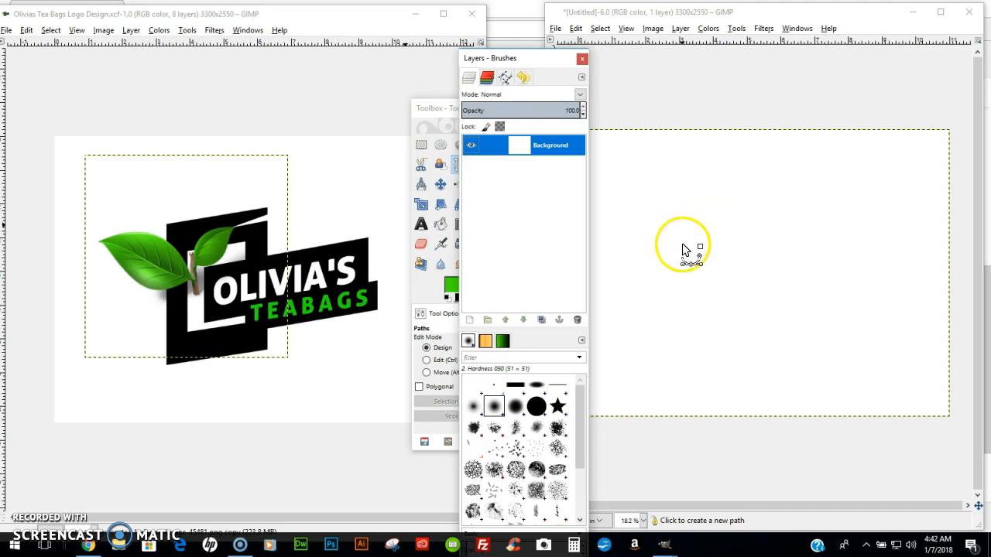
click(649, 14)
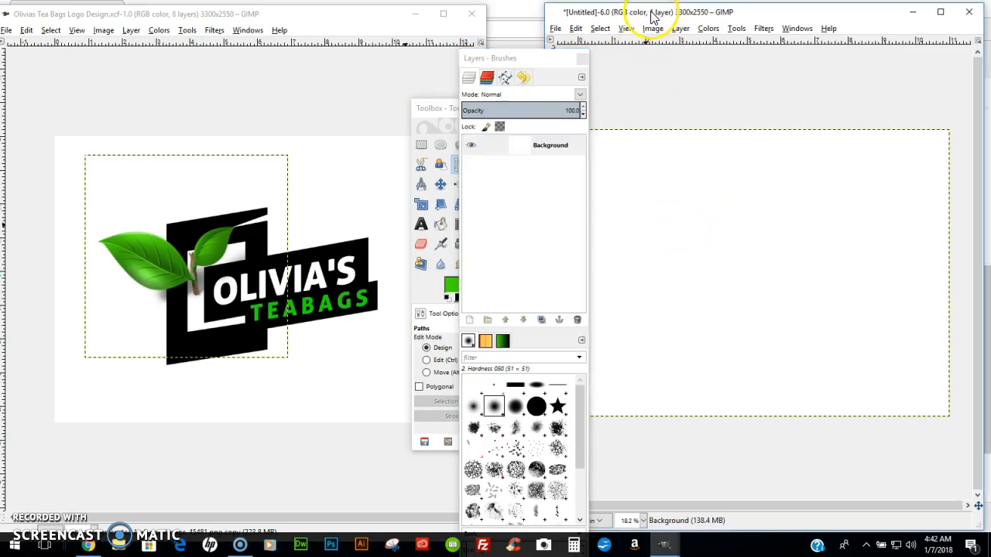
click(557, 29)
click(592, 142)
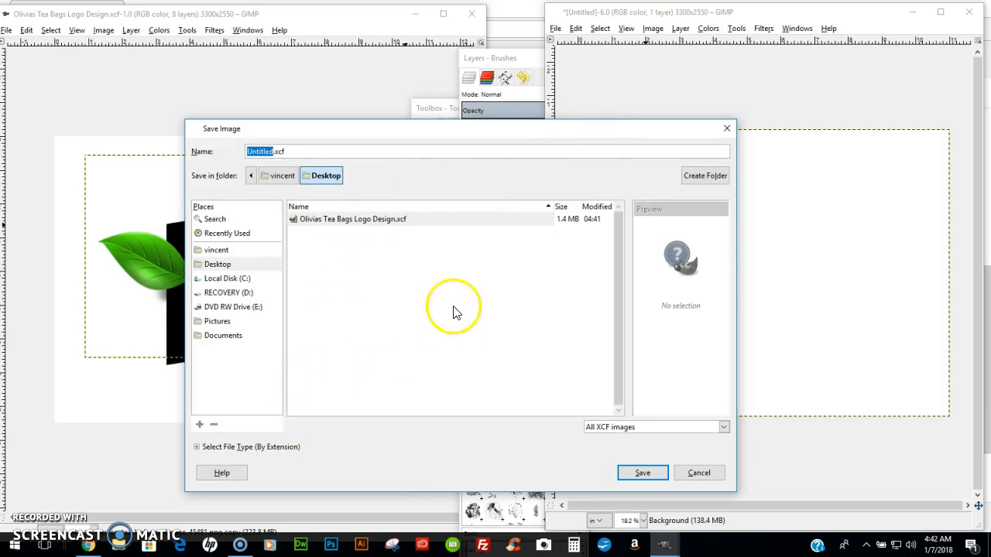
click(380, 151)
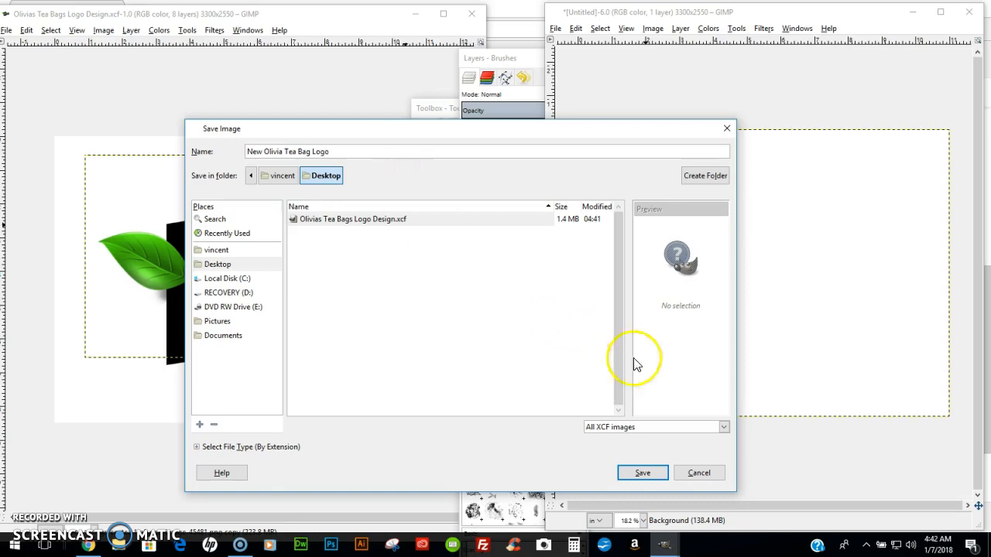
click(636, 472)
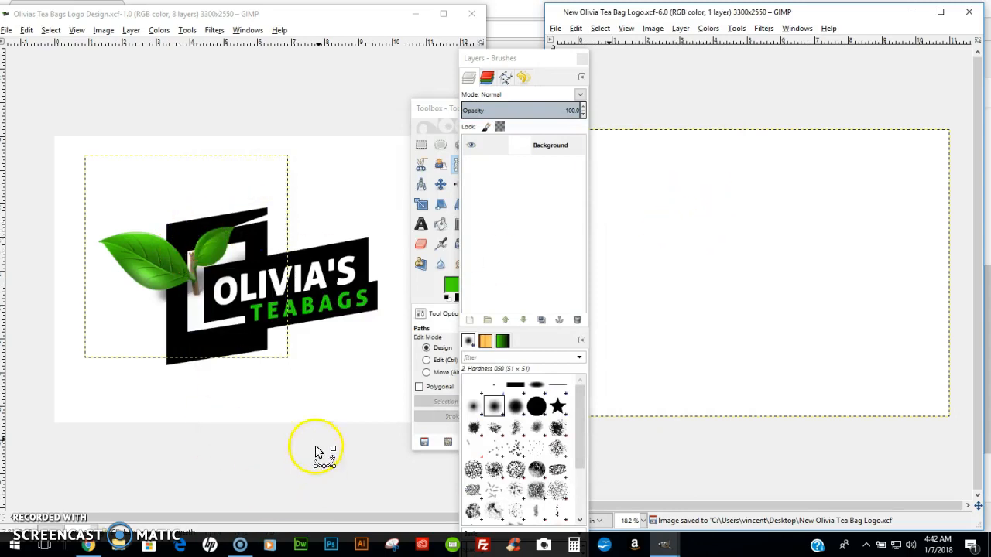
Draw a closed four-cornered path on the blank canvas, upright with slanted top and bottom edges like the reference logo's frame.
click(685, 224)
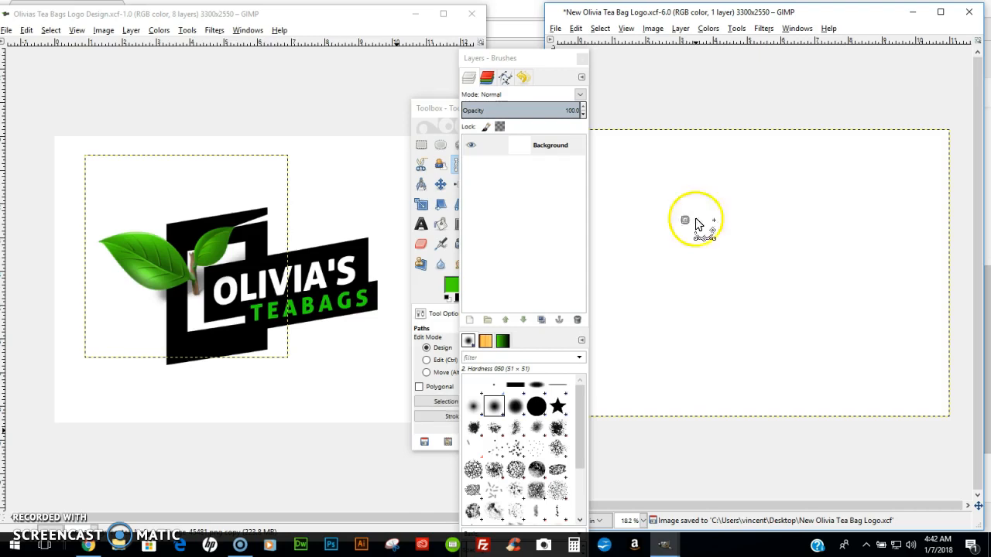
click(788, 206)
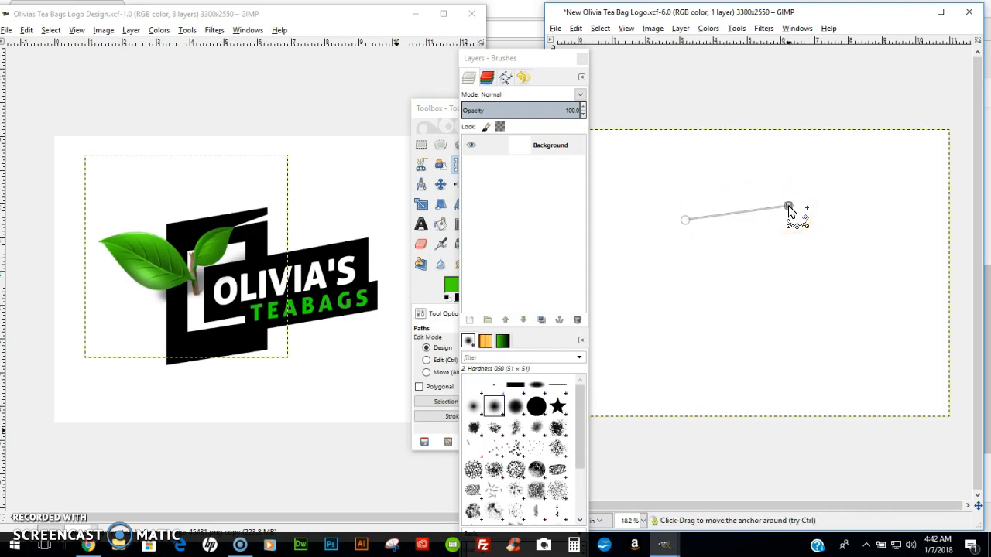
click(794, 340)
click(691, 356)
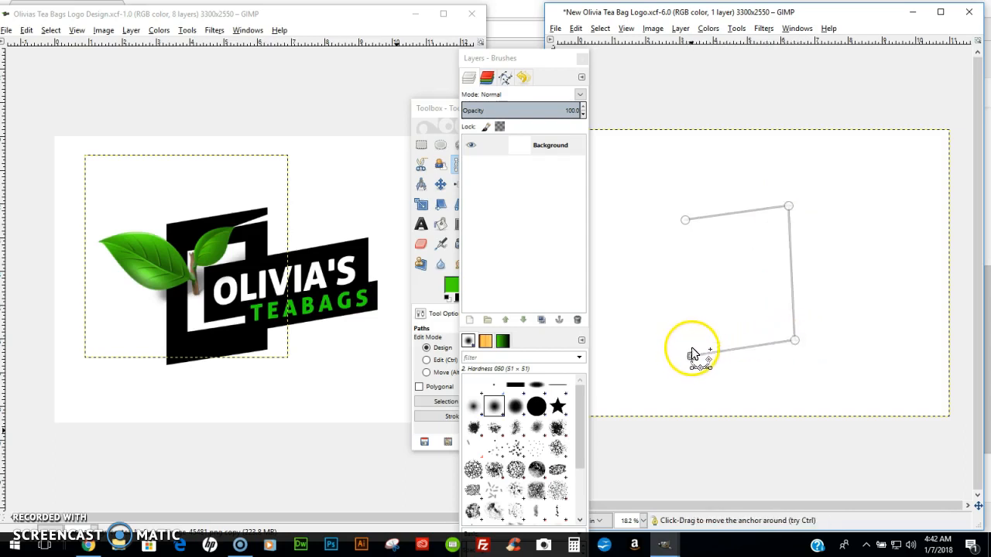
key(ctrl)
click(685, 223)
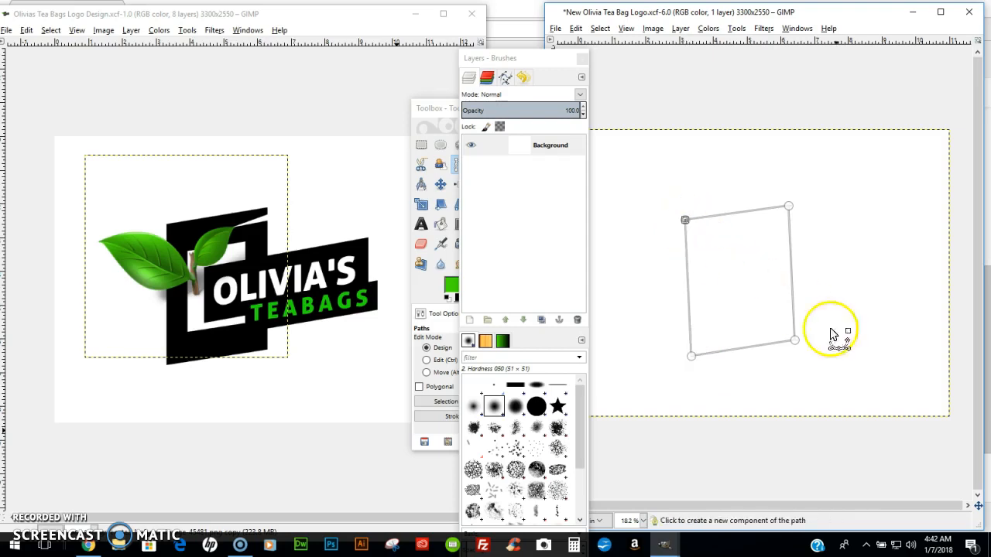
Fine-tune the lower-right and upper-left anchors of the four-cornered path, keeping its edges straight.
click(793, 342)
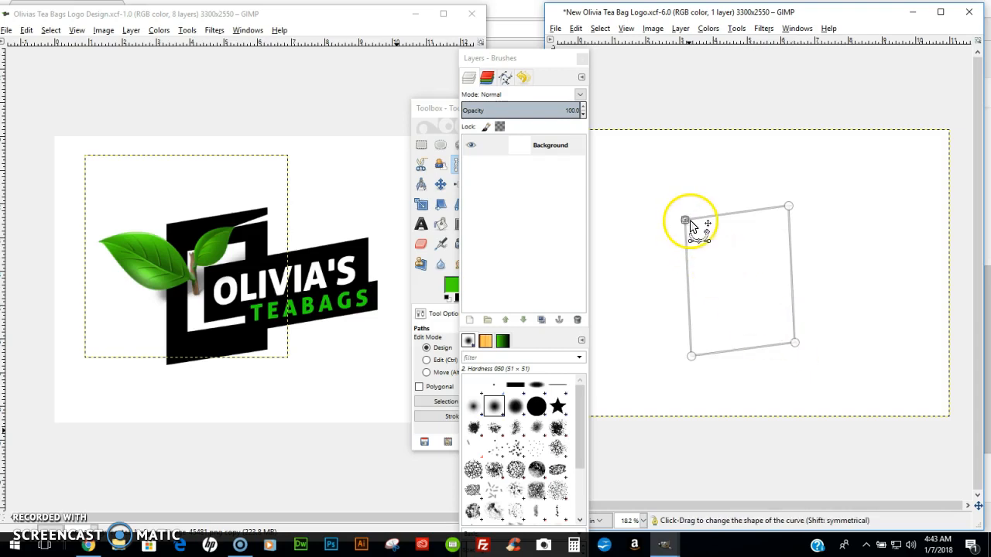
drag(691, 225, 694, 224)
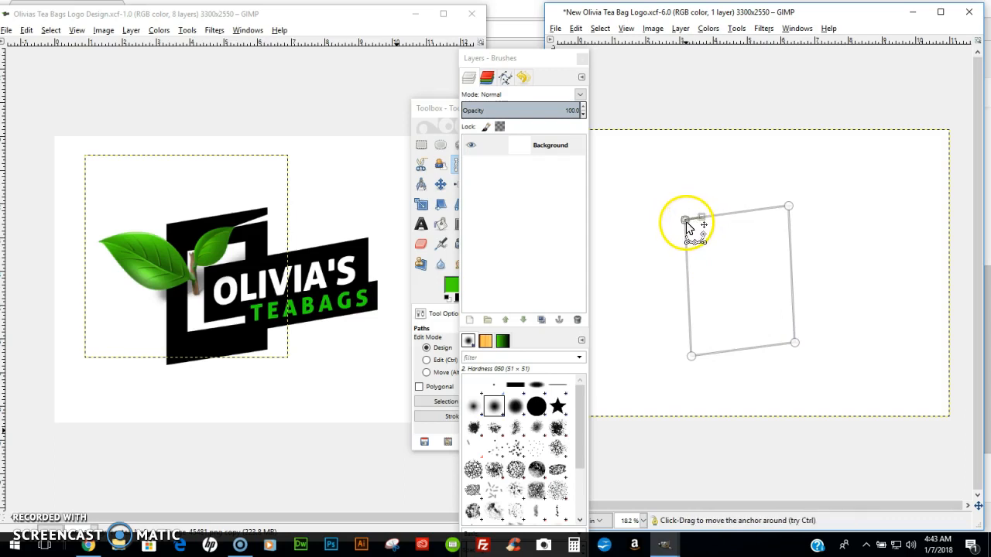
key(ctrl)
key(ctrl+z)
drag(686, 222, 688, 219)
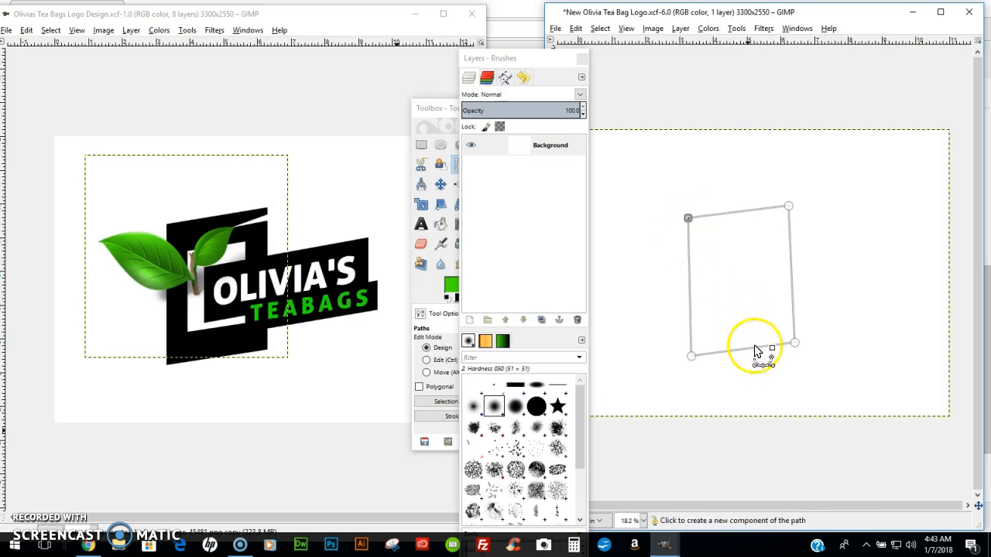
drag(688, 219, 685, 218)
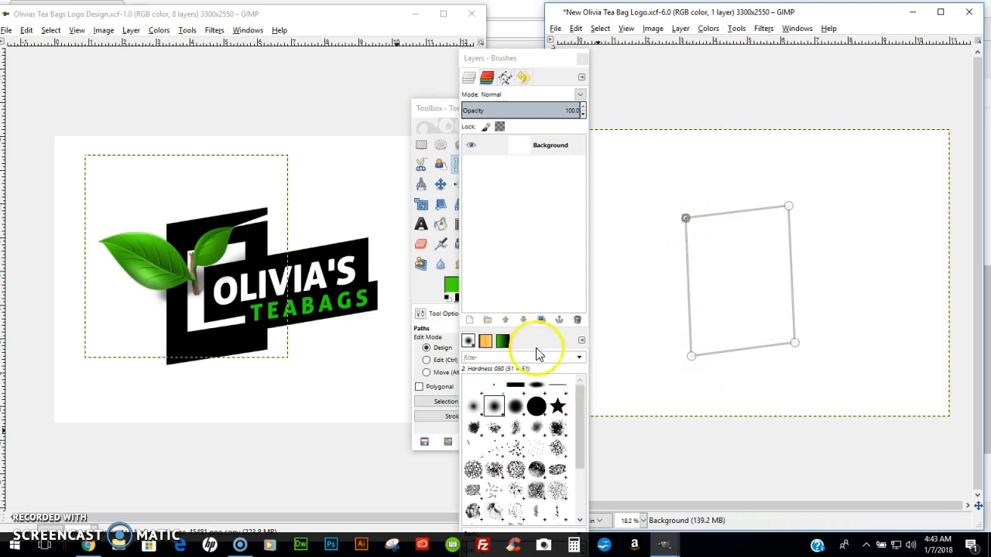
Convert the path to a selection and add a new transparent layer of 3300 × 2550 px.
drag(438, 115, 506, 119)
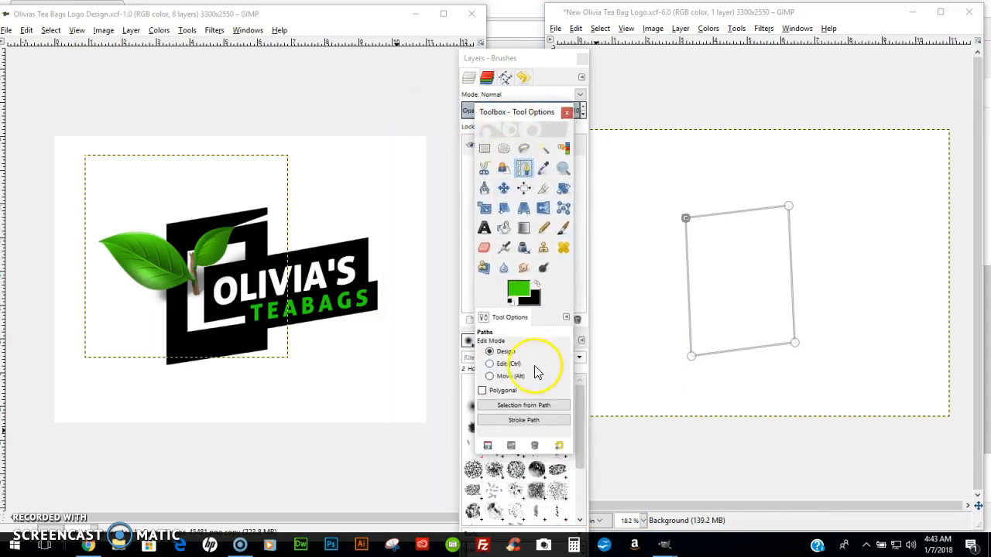
click(521, 407)
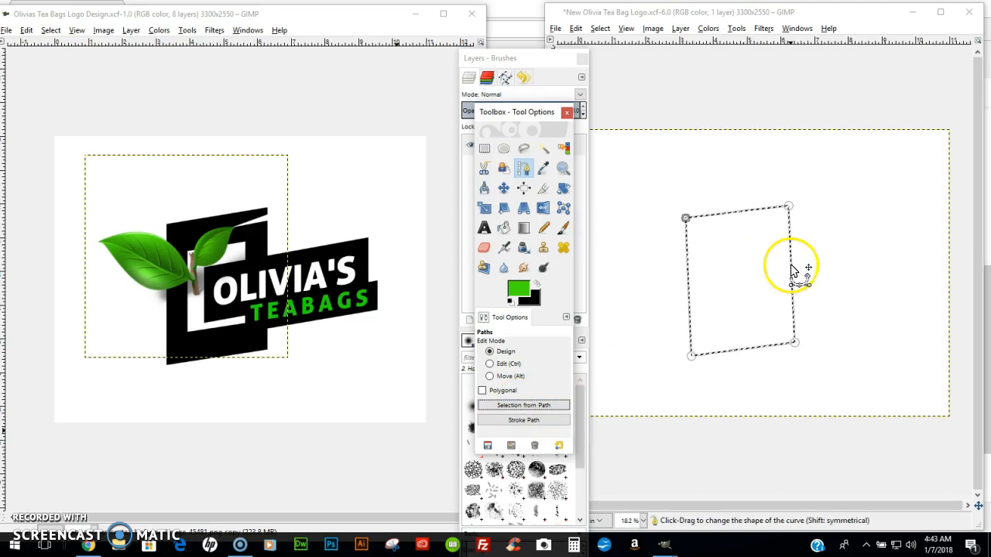
drag(534, 63, 550, 69)
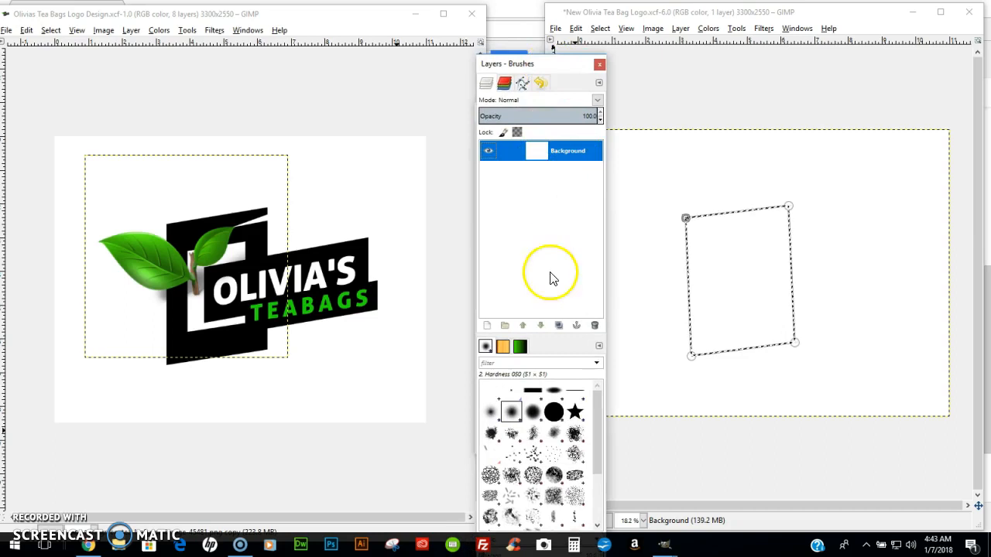
click(486, 328)
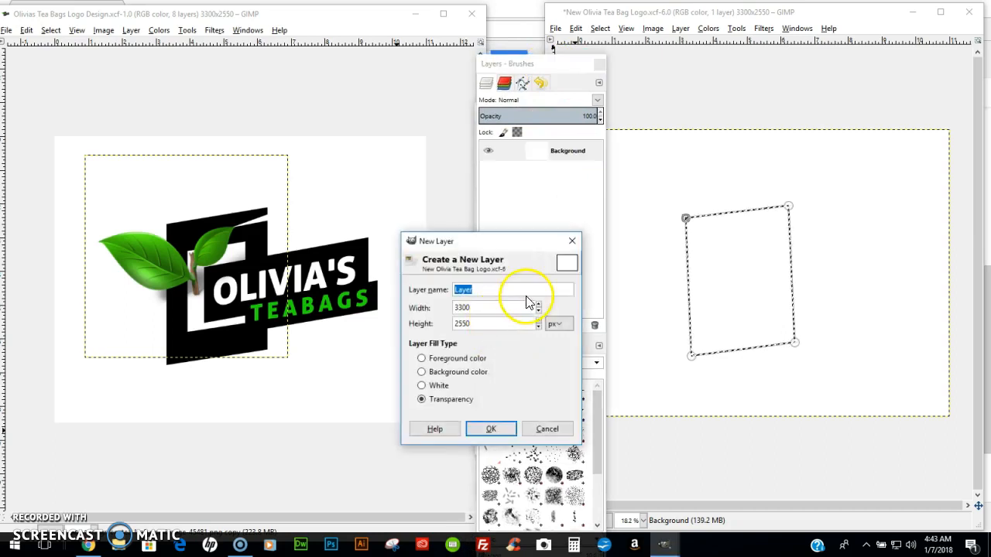
click(492, 430)
Fill the four-cornered selection with black on the new layer and clear the selection.
drag(565, 63, 422, 67)
click(537, 283)
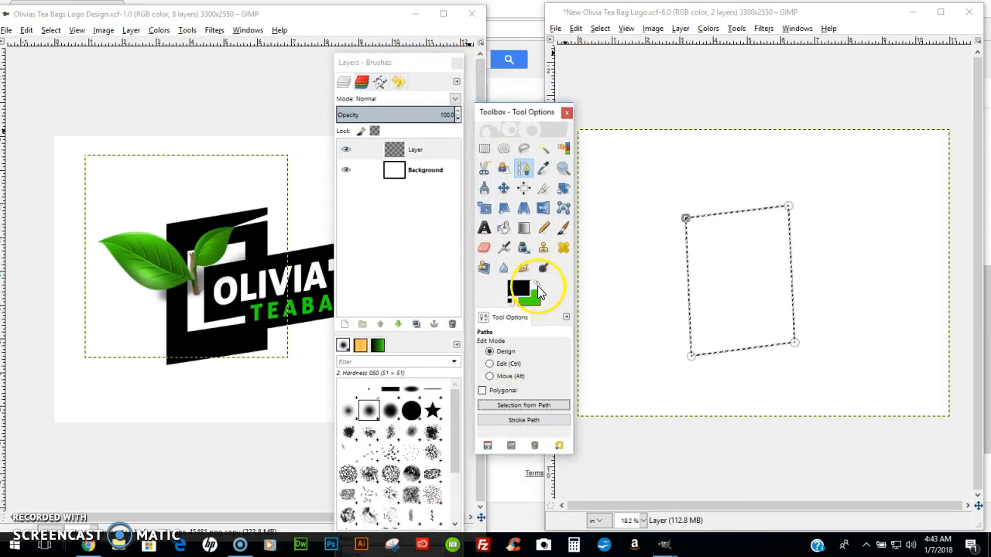
click(504, 227)
click(752, 249)
click(757, 271)
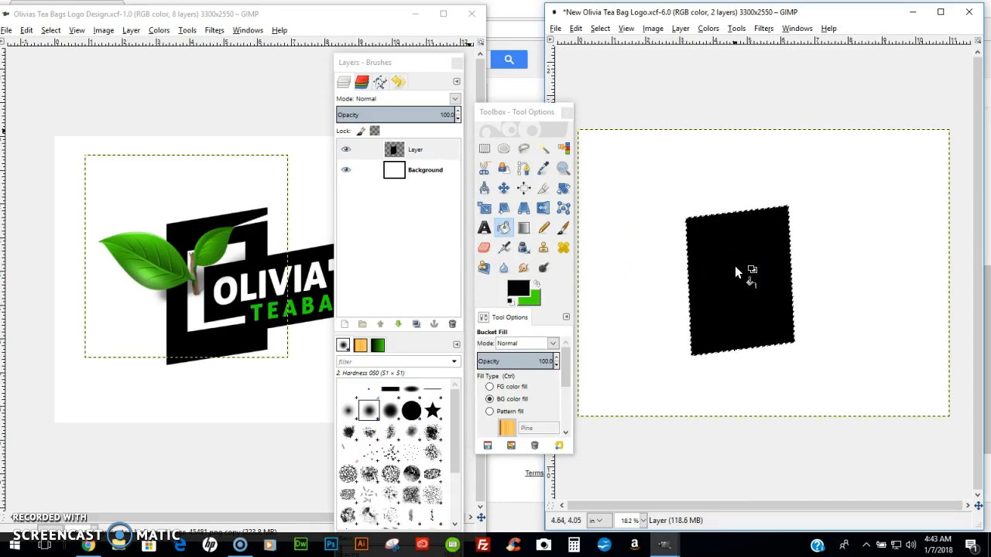
key(ctrl+shift+a)
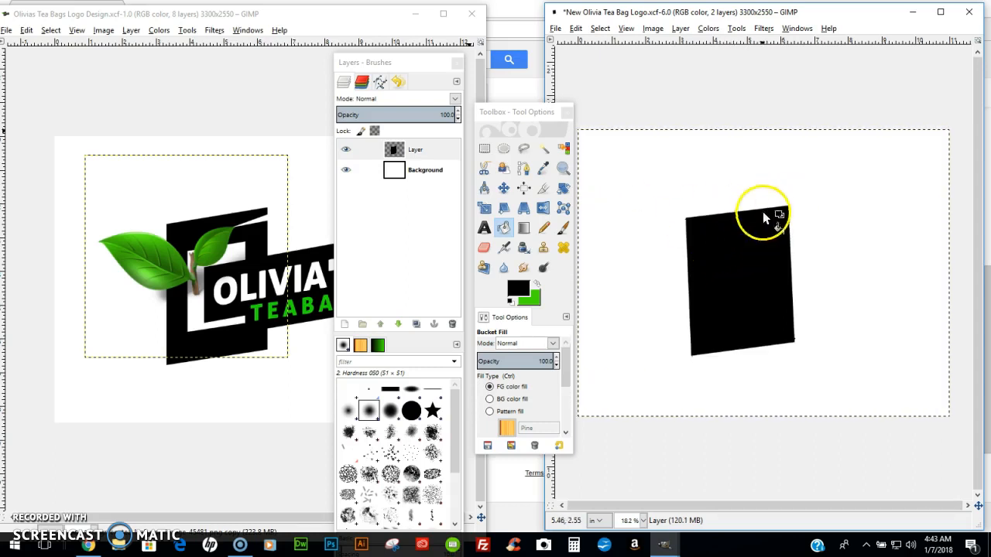
Duplicate the black shape's layer and move the copy up and to the left of the original.
click(425, 150)
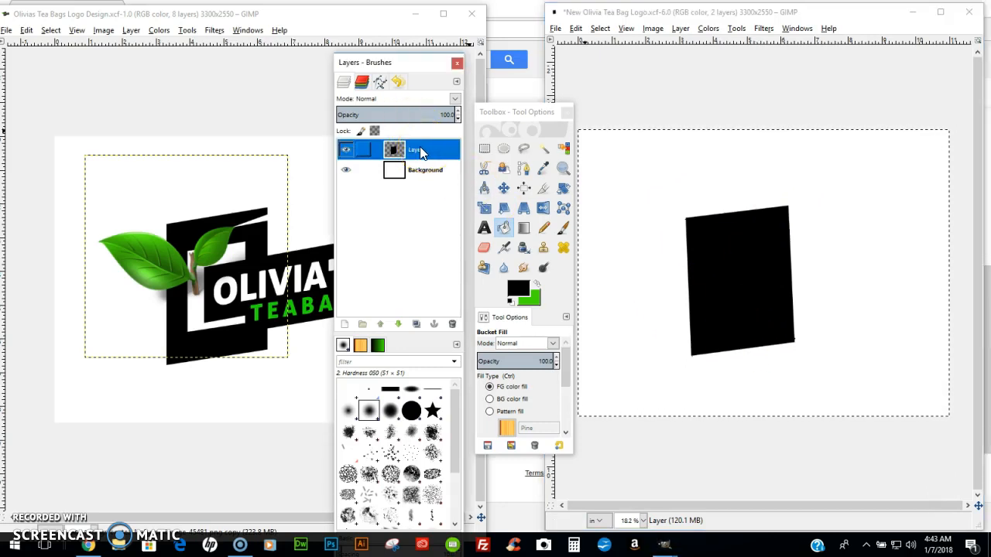
click(426, 152)
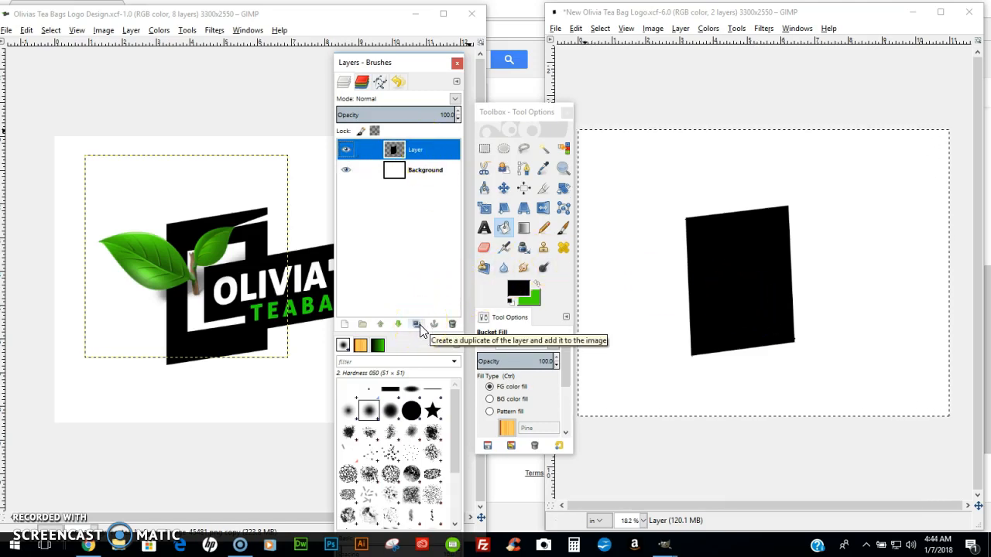
click(419, 327)
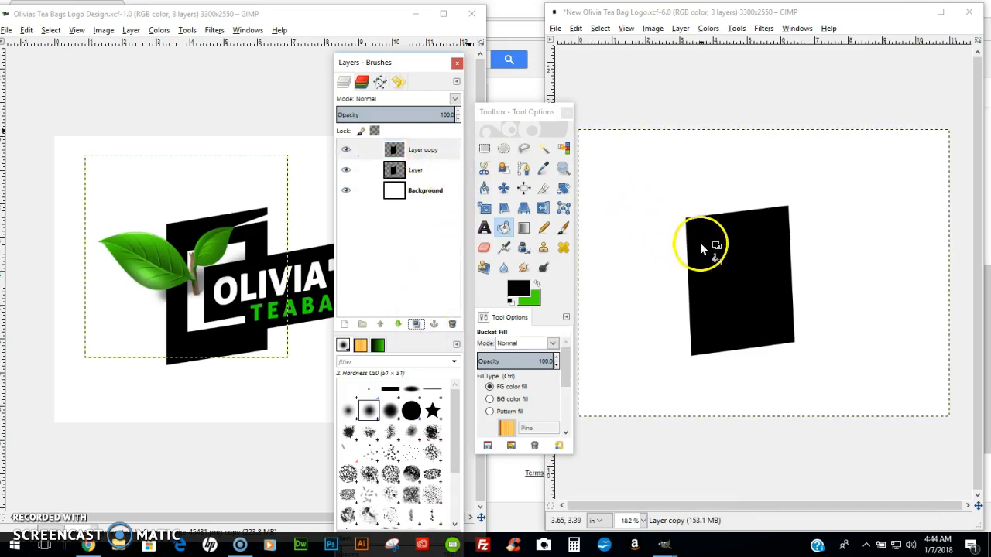
click(505, 189)
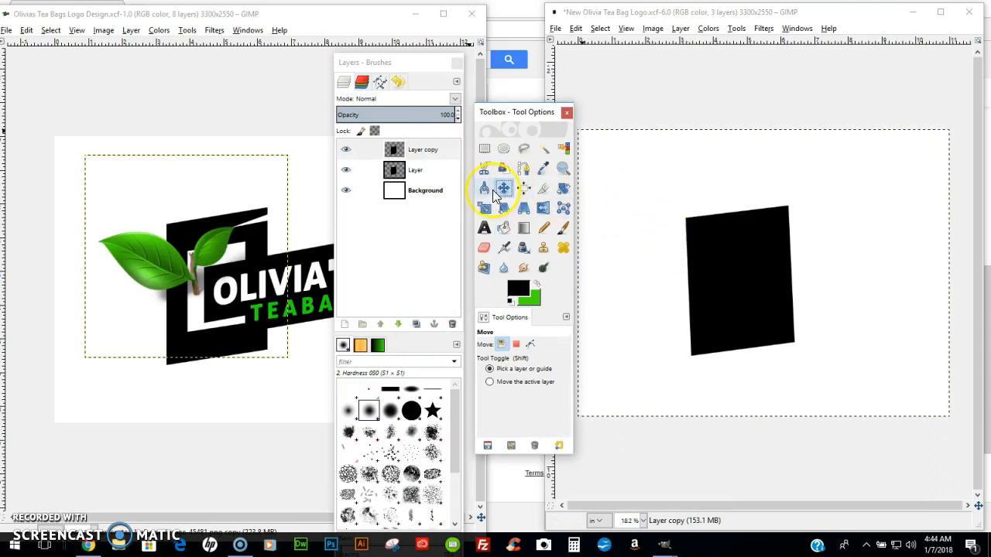
drag(736, 262, 691, 243)
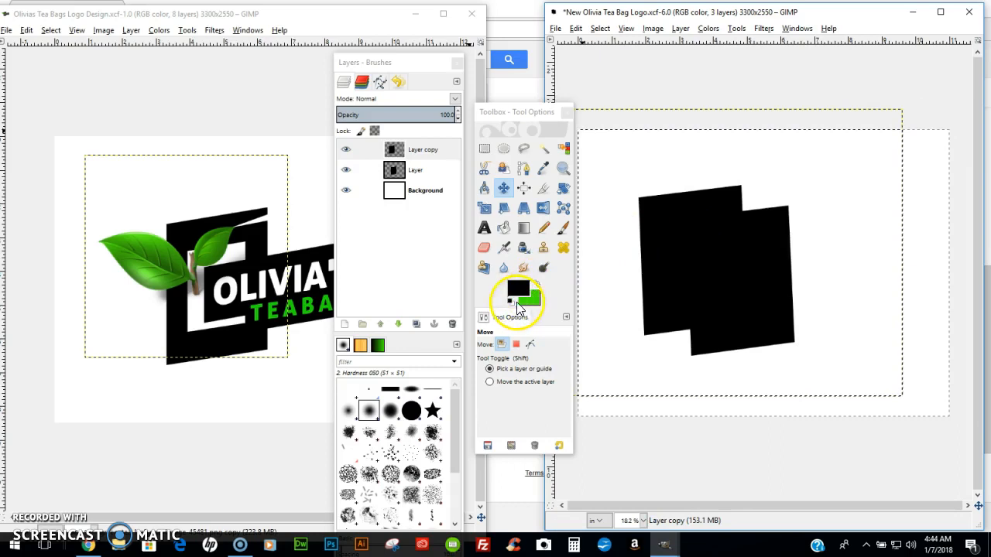
Reset the colours with white as foreground, fill the copied shape with white and move it over the black shape.
click(510, 301)
click(536, 283)
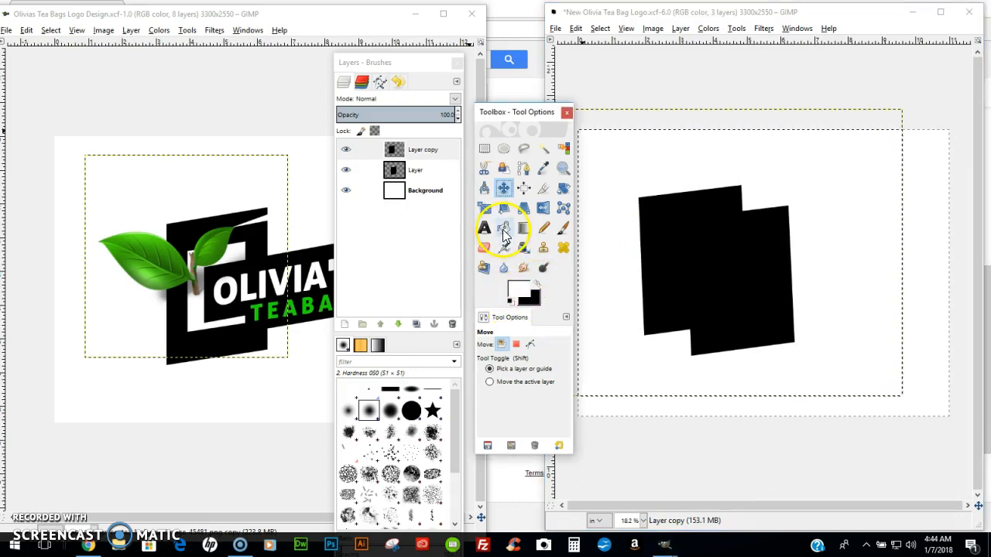
click(503, 229)
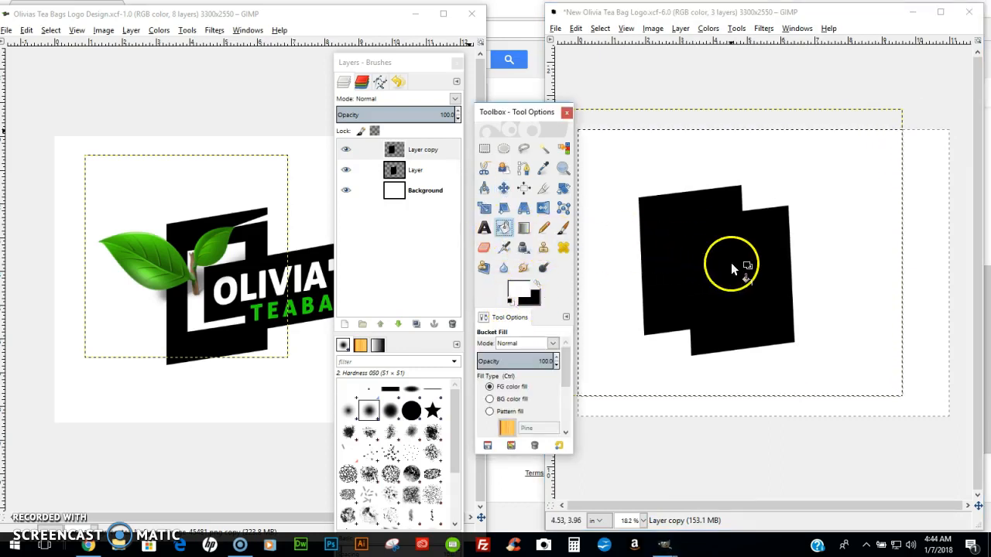
click(673, 250)
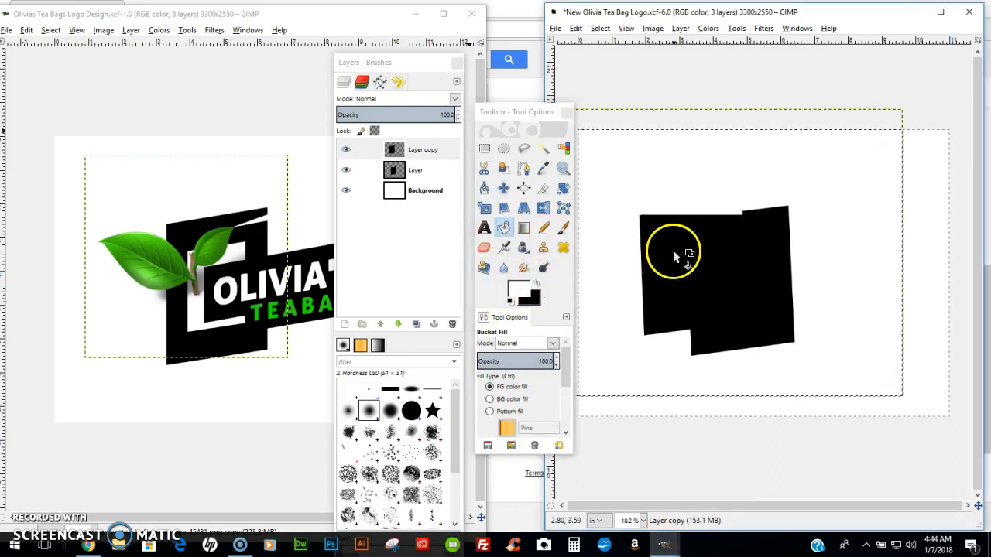
click(504, 187)
drag(721, 255, 760, 265)
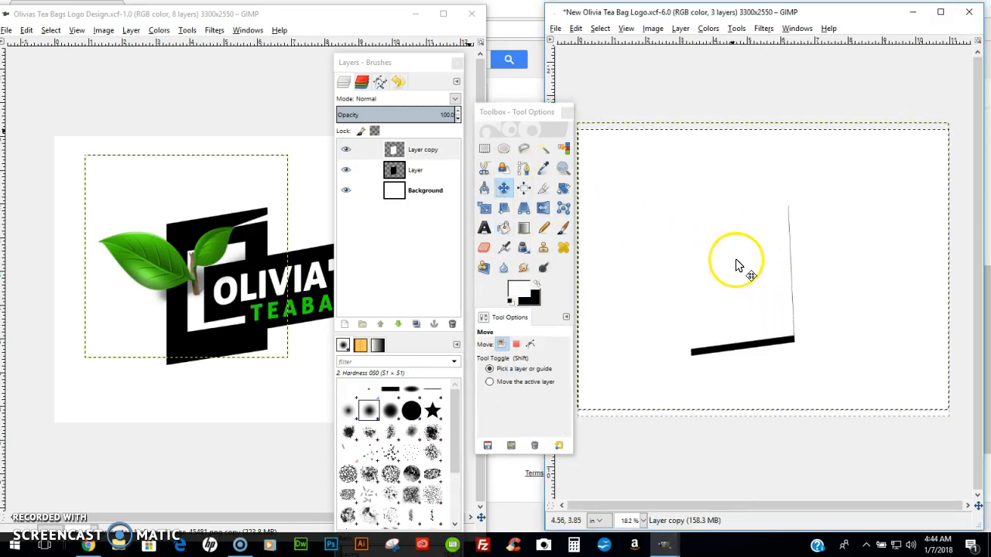
Scale the white copy's layer down to 8.000 × 6.183 in with proportions linked and cubic interpolation.
right_click(430, 150)
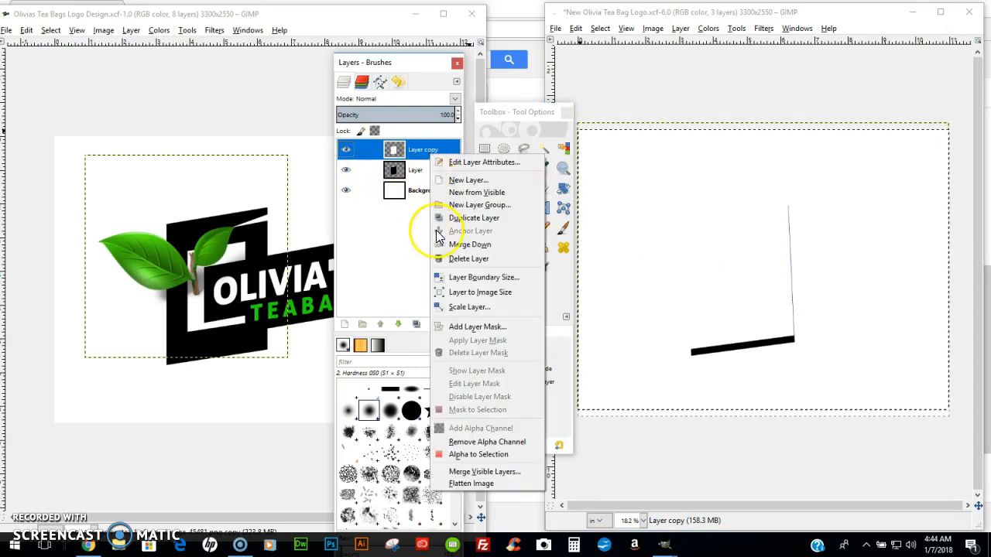
click(464, 306)
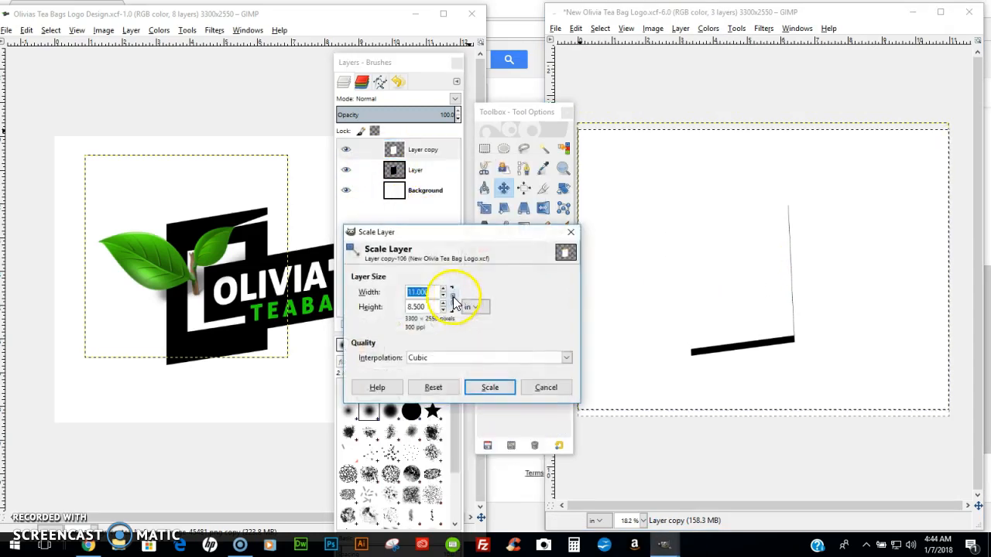
click(444, 296)
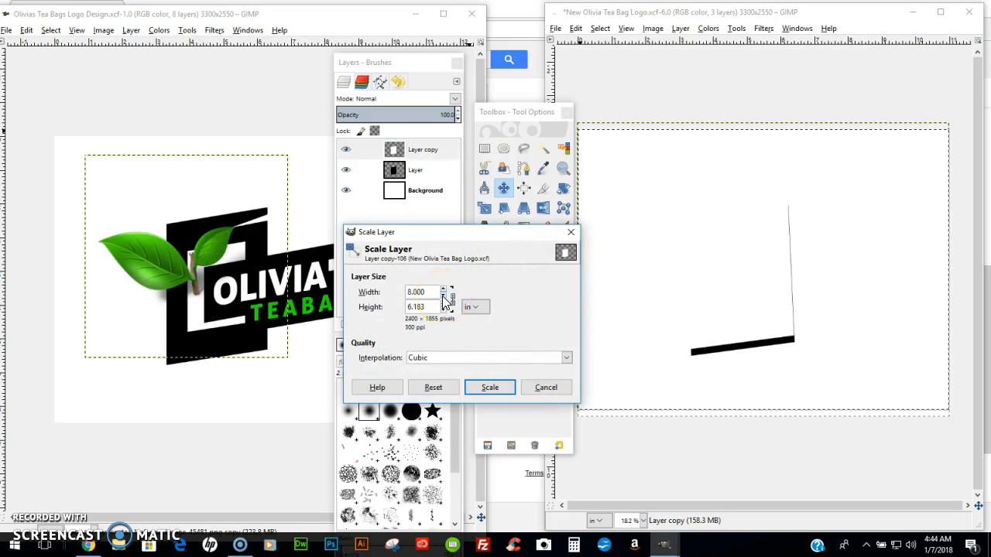
click(490, 387)
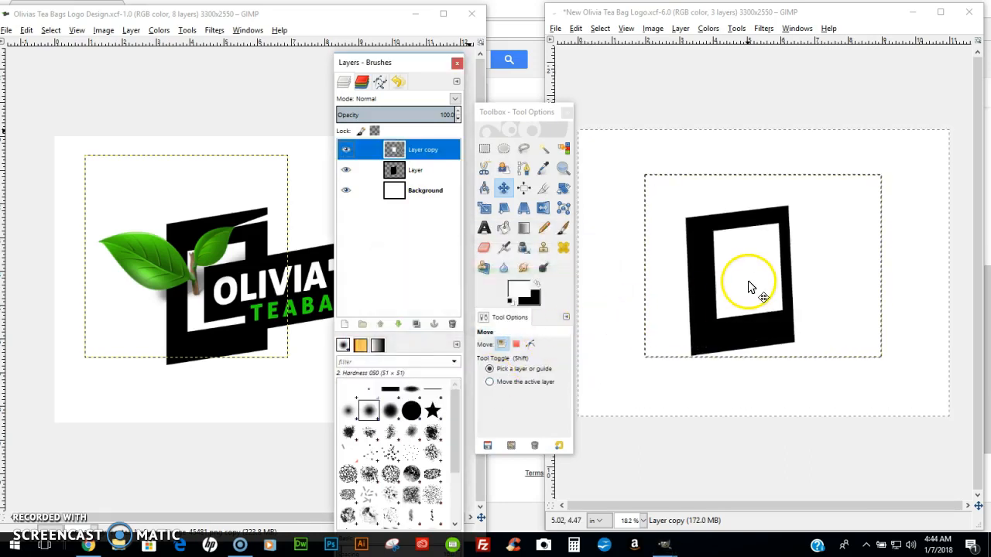
Move the white shape to the middle of the black shape so it leaves an even frame, and clear the selection.
drag(748, 272, 740, 281)
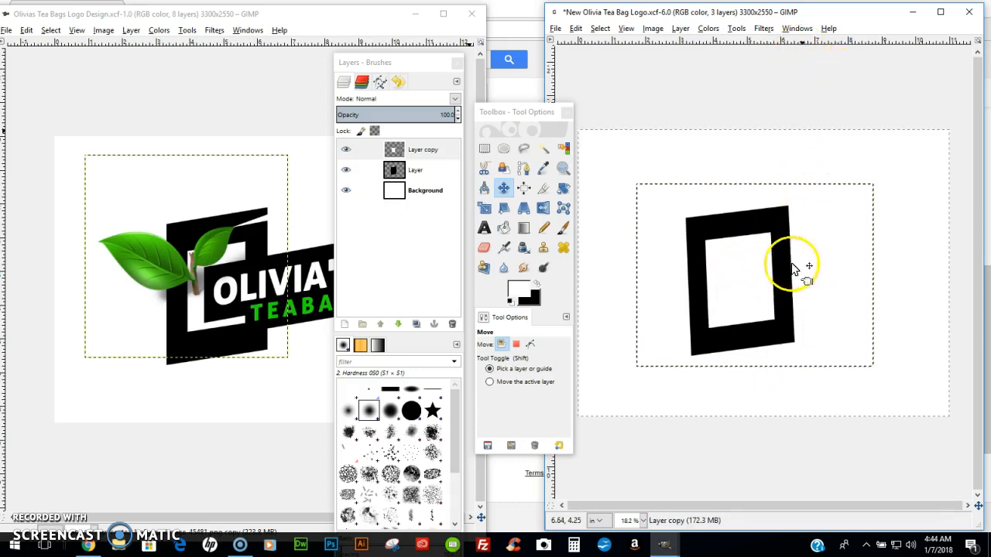
key(ctrl+shift+a)
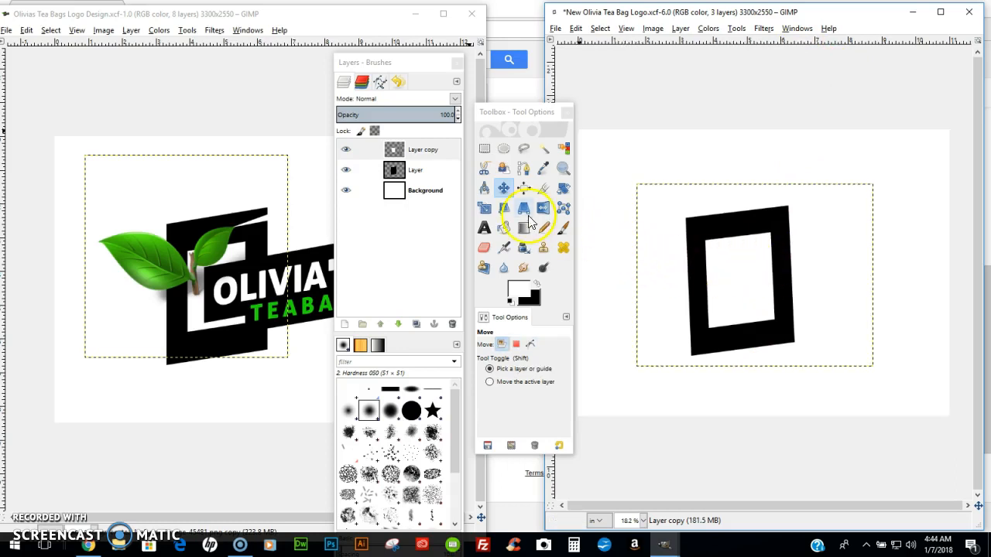
click(503, 188)
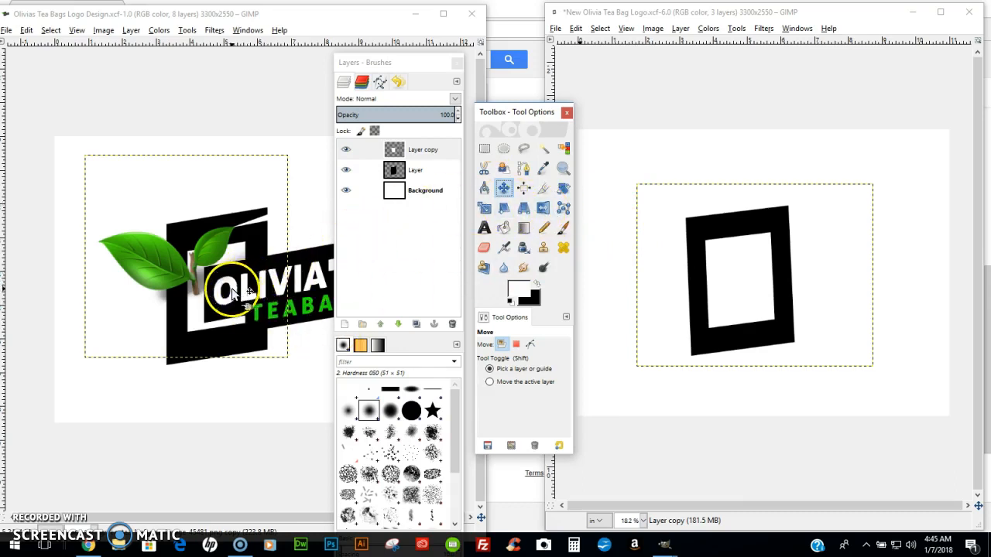
Move the floating dialogs off the reference logo and add a new transparent layer of 3300 × 2550 px.
mouse_move(384, 65)
mouse_down()
mouse_move(438, 71)
mouse_move(436, 58)
mouse_up()
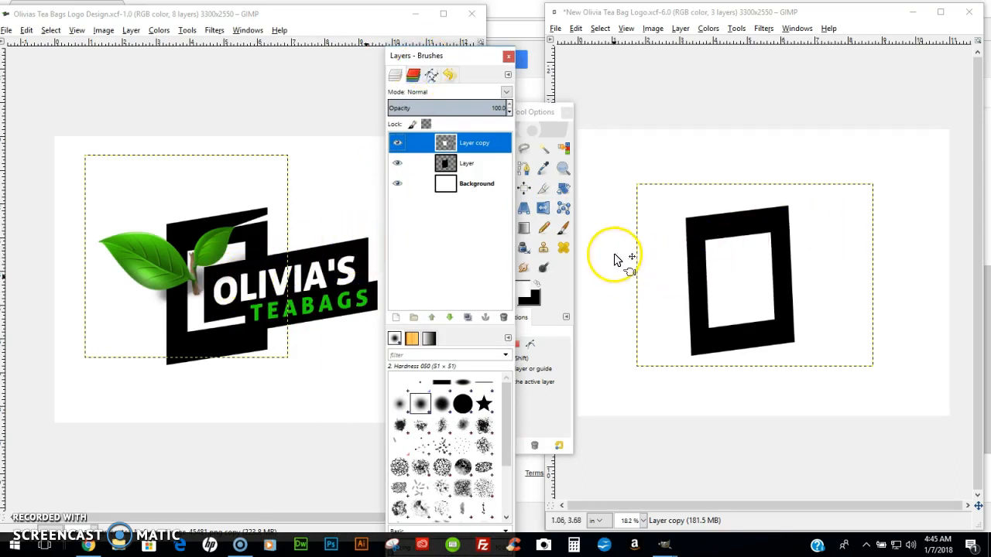
drag(533, 114, 555, 99)
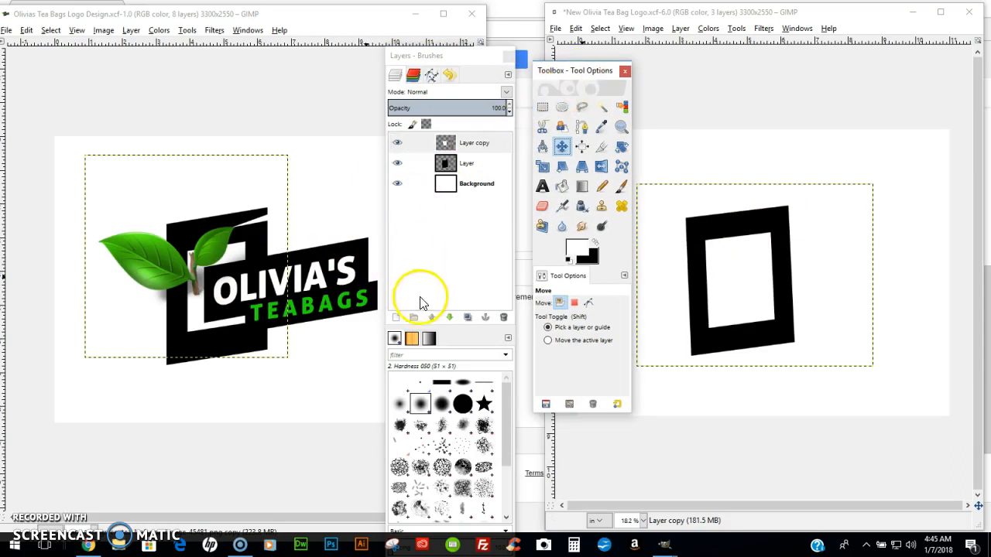
click(397, 320)
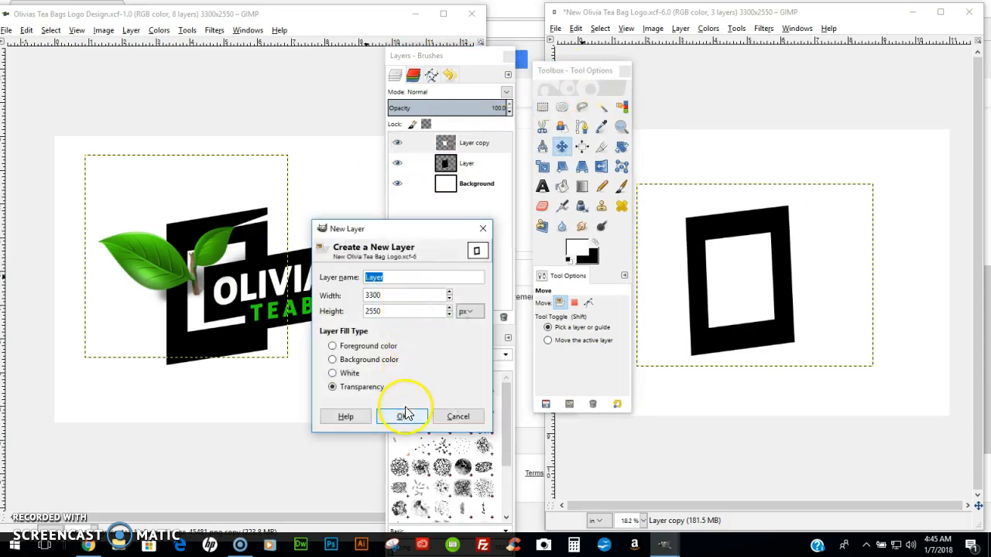
click(396, 413)
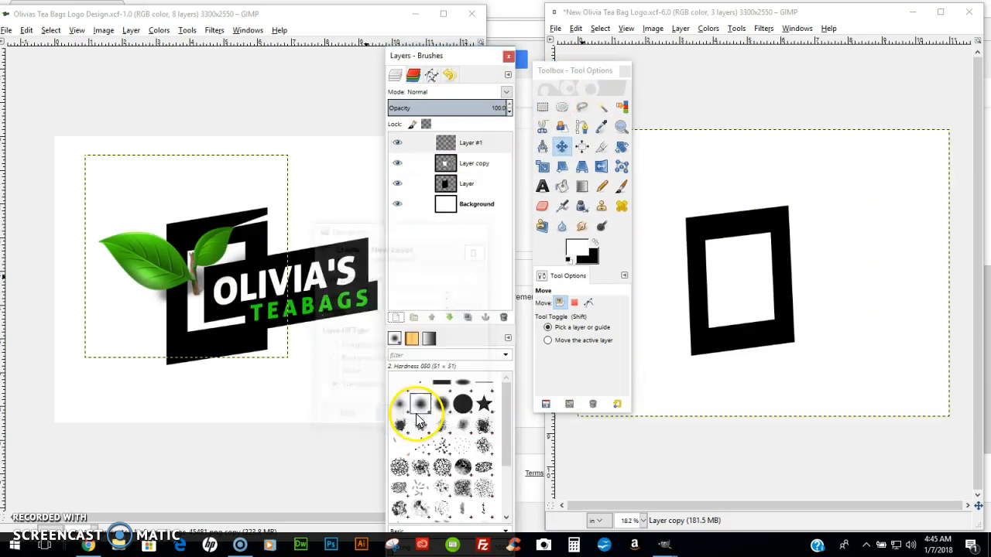
Fill a wide rectangular selection across the middle of the frame with black on the new layer and clear the selection.
click(542, 109)
drag(661, 254, 859, 312)
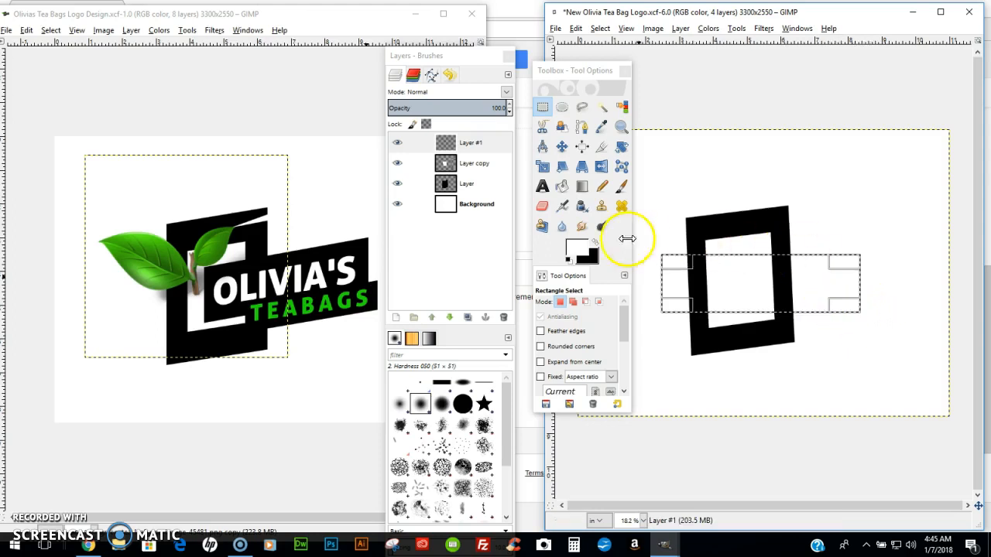
click(561, 187)
click(595, 243)
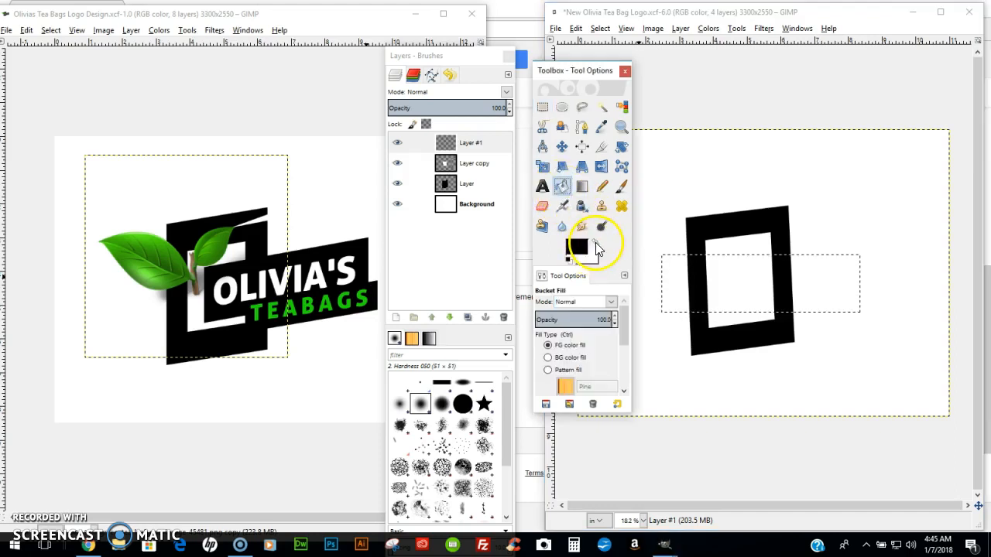
click(689, 281)
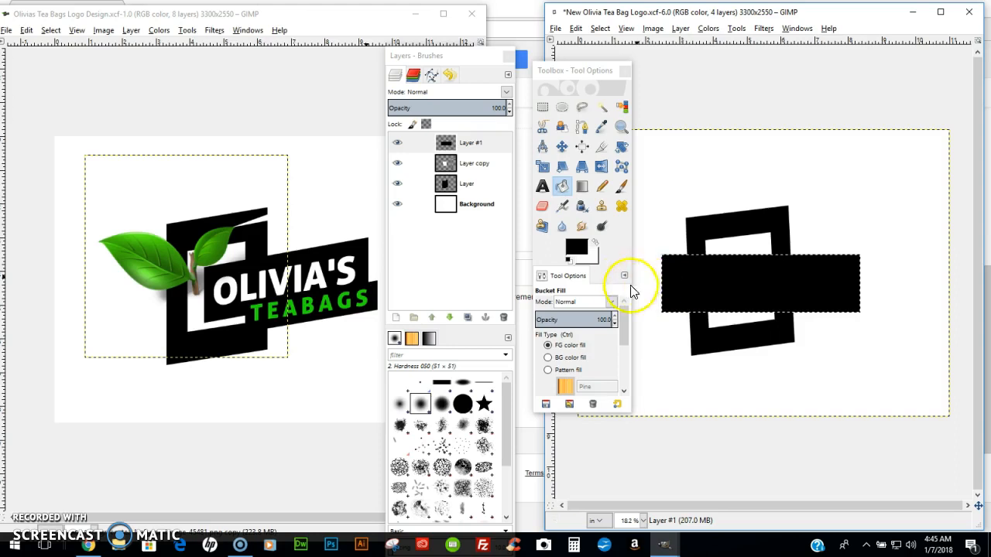
key(ctrl)
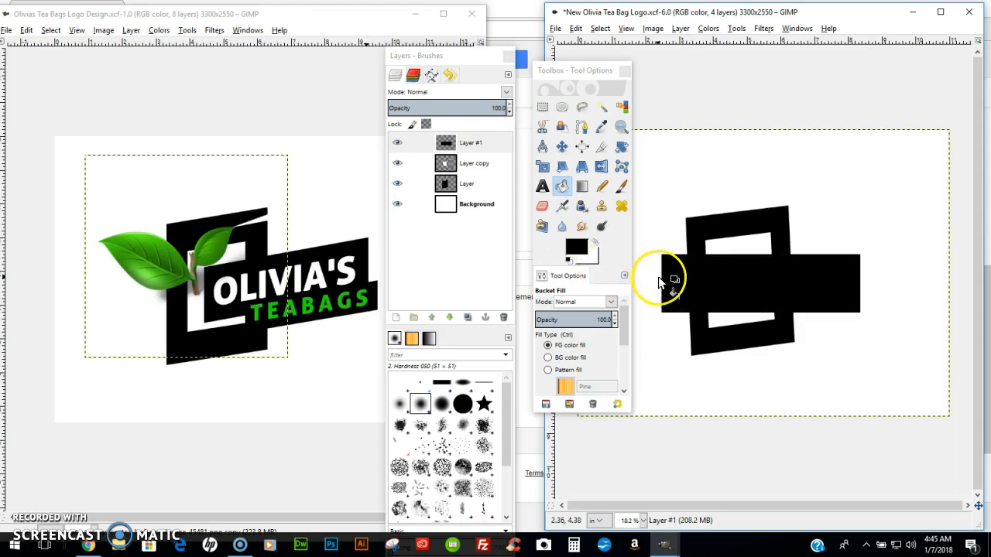
Add another transparent layer and fill a shorter, narrower rectangle below the large bar with black, clearing the selection.
click(393, 318)
click(336, 413)
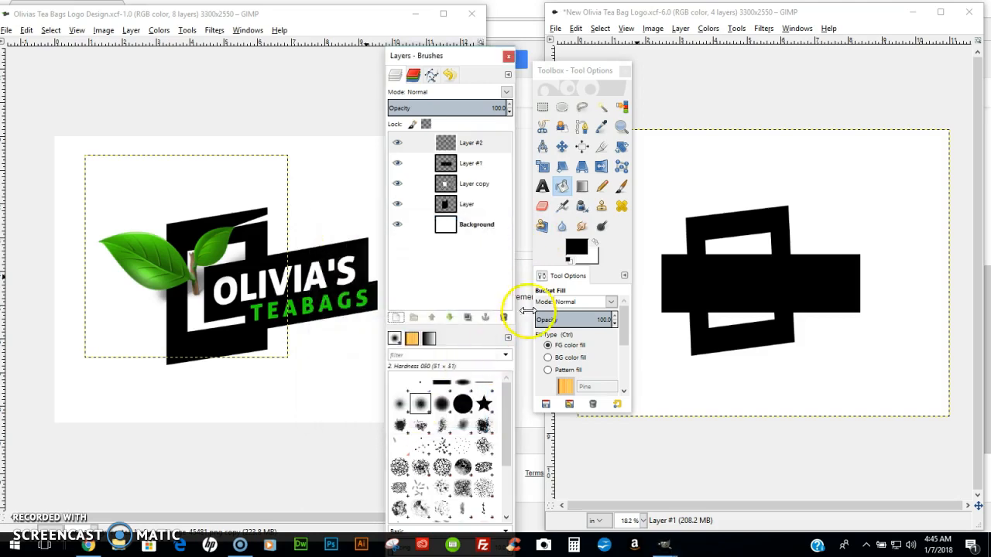
click(542, 107)
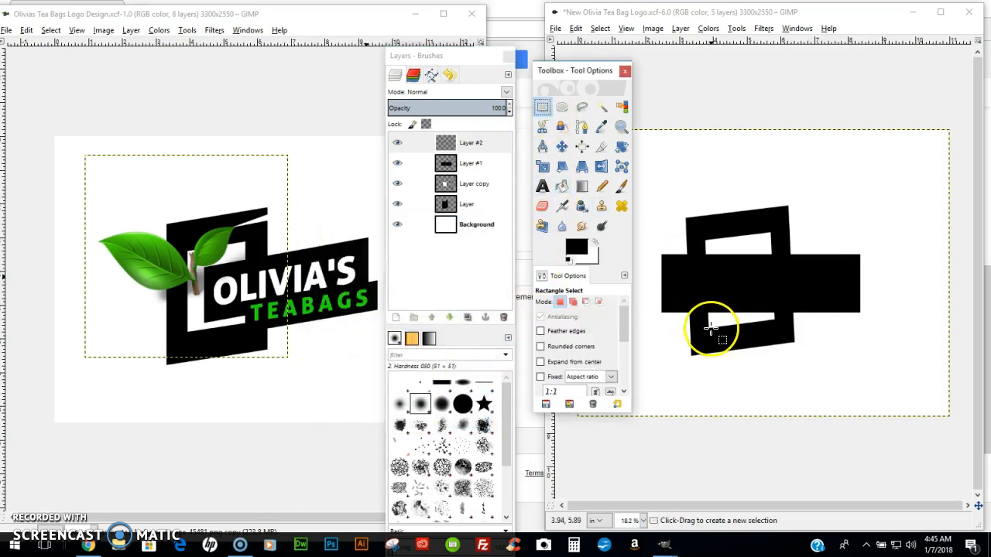
drag(718, 314, 859, 354)
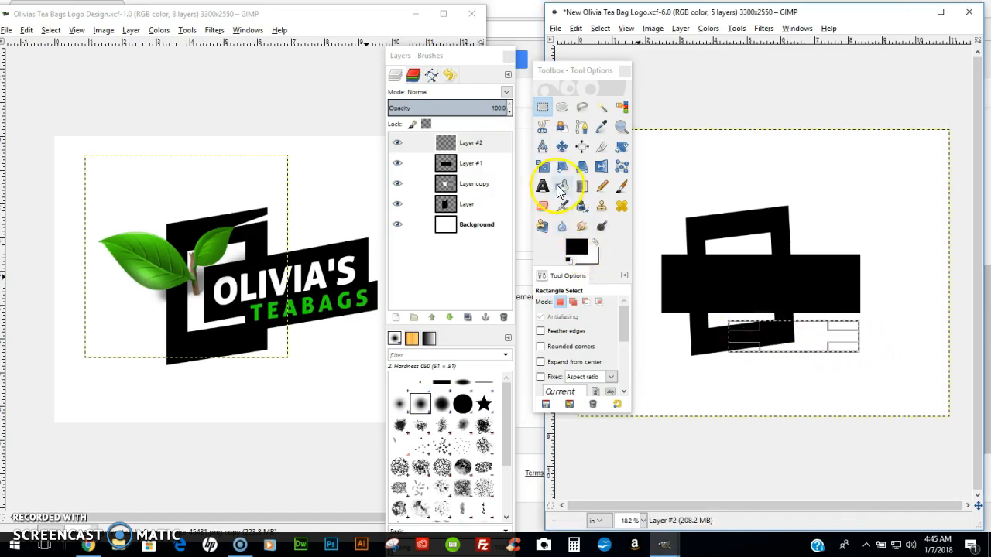
click(559, 188)
click(771, 335)
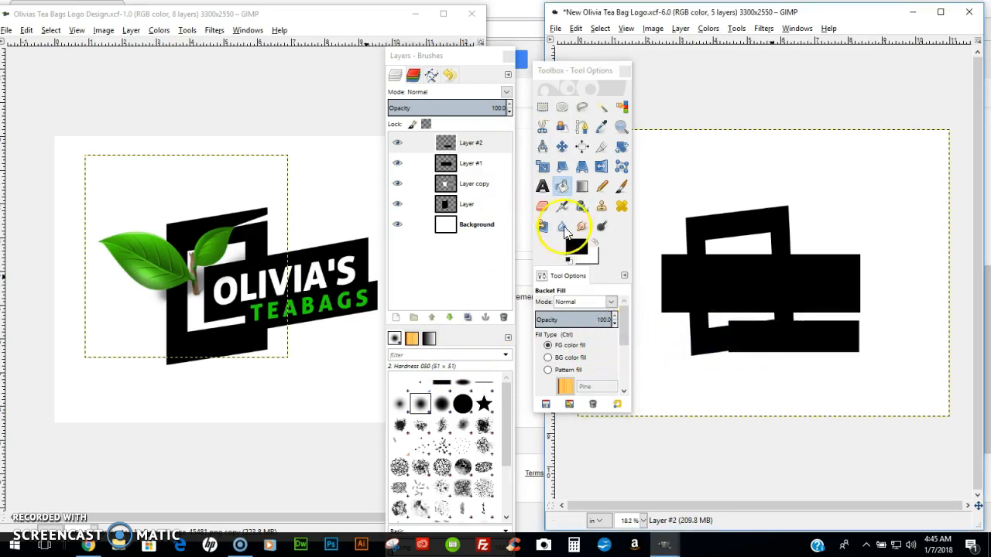
Move the large bar right so it starts inside the frame, and place the small bar beneath its right end.
click(561, 146)
drag(758, 279, 833, 270)
drag(780, 336, 833, 303)
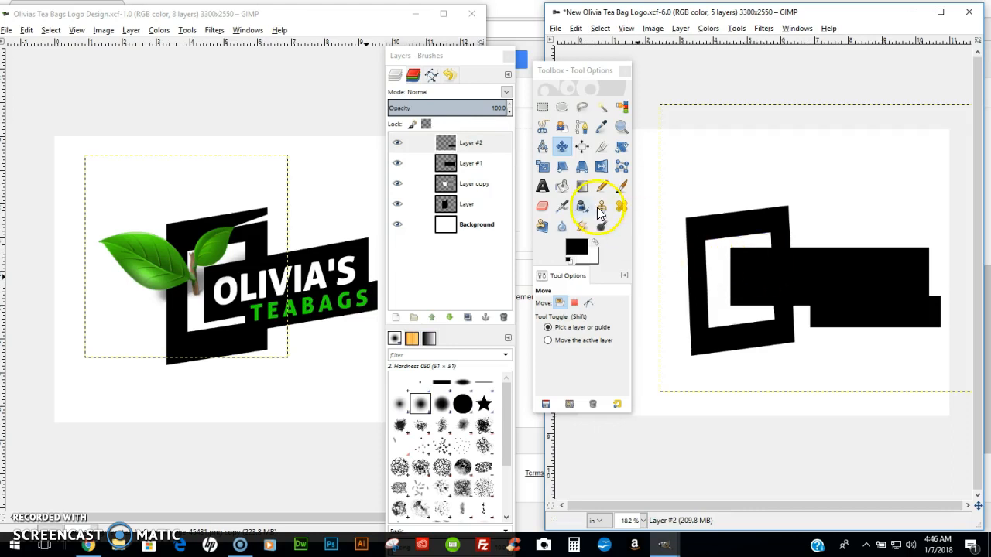
Shear the small lower bar's layer vertically with a Y magnitude of -418 so it slopes up to the right.
click(564, 166)
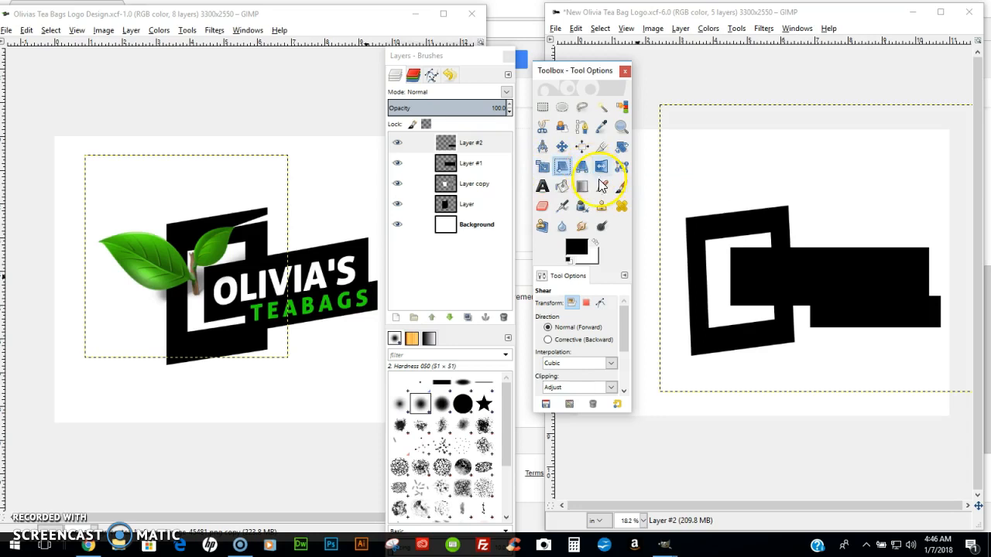
drag(901, 257, 899, 215)
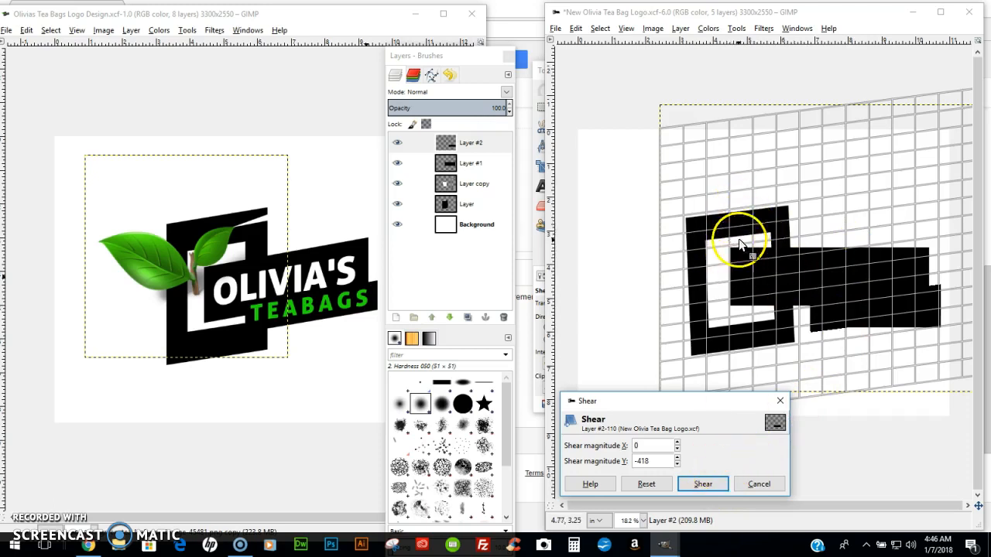
click(702, 483)
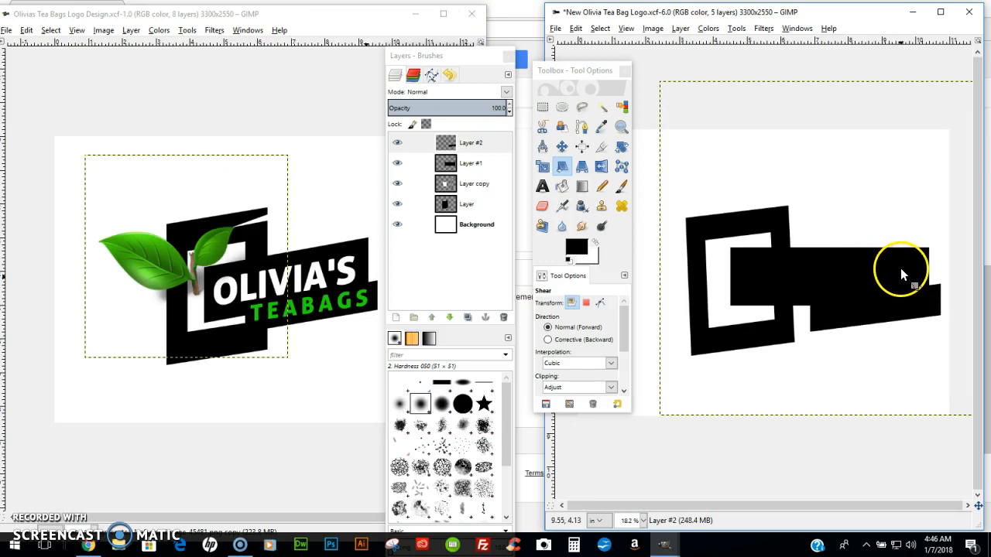
click(745, 267)
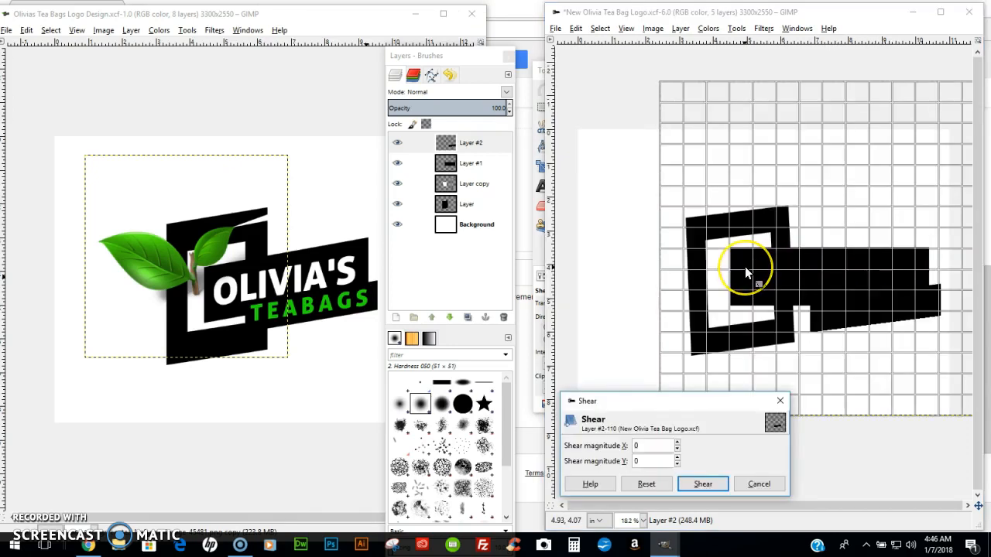
click(757, 484)
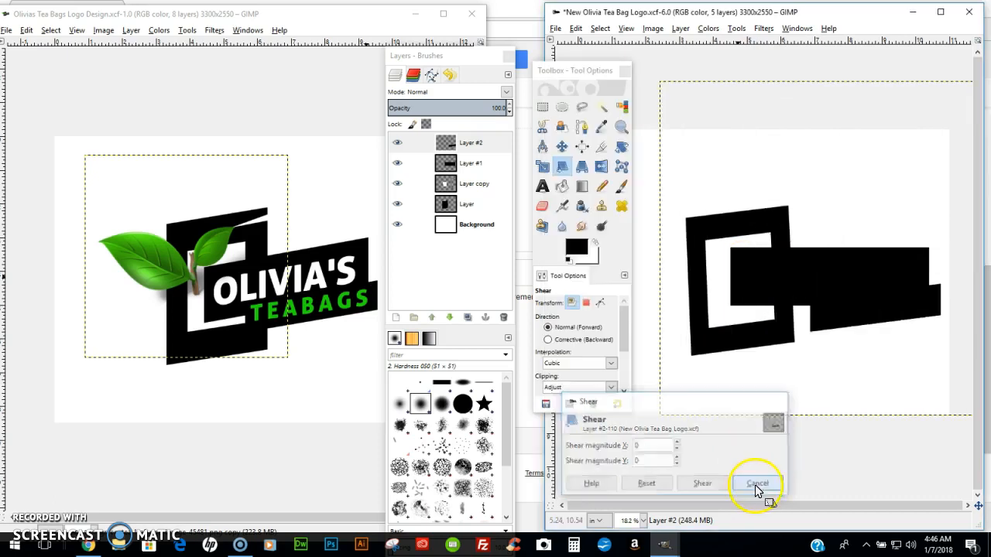
Shear the large bar's layer vertically in two passes so its slant matches the small lower bar.
click(474, 168)
click(560, 169)
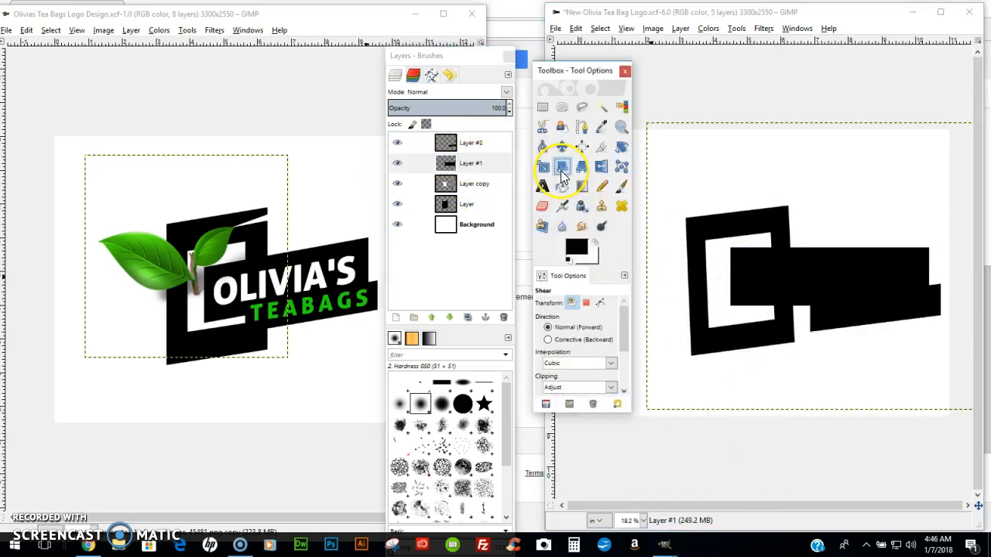
drag(914, 261, 912, 252)
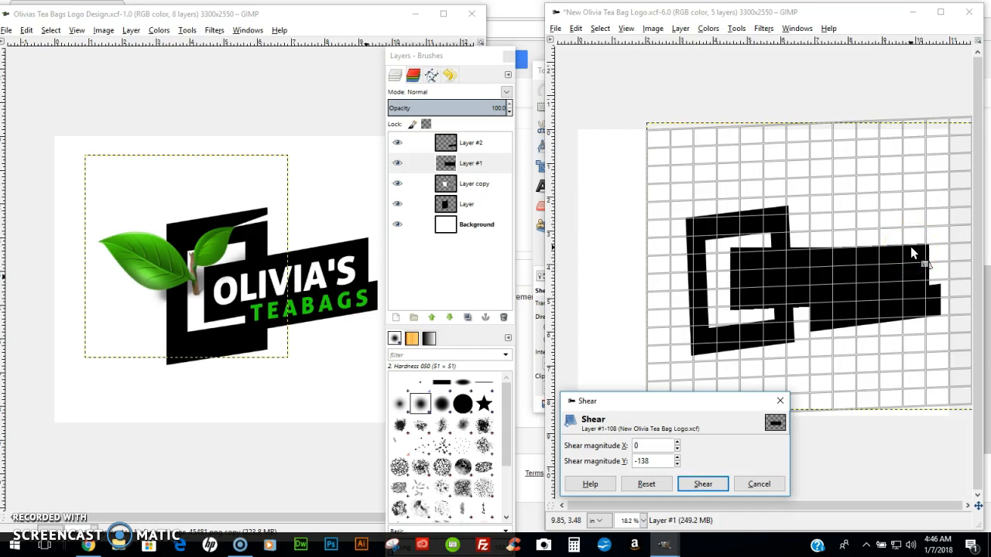
drag(911, 252, 902, 228)
click(699, 486)
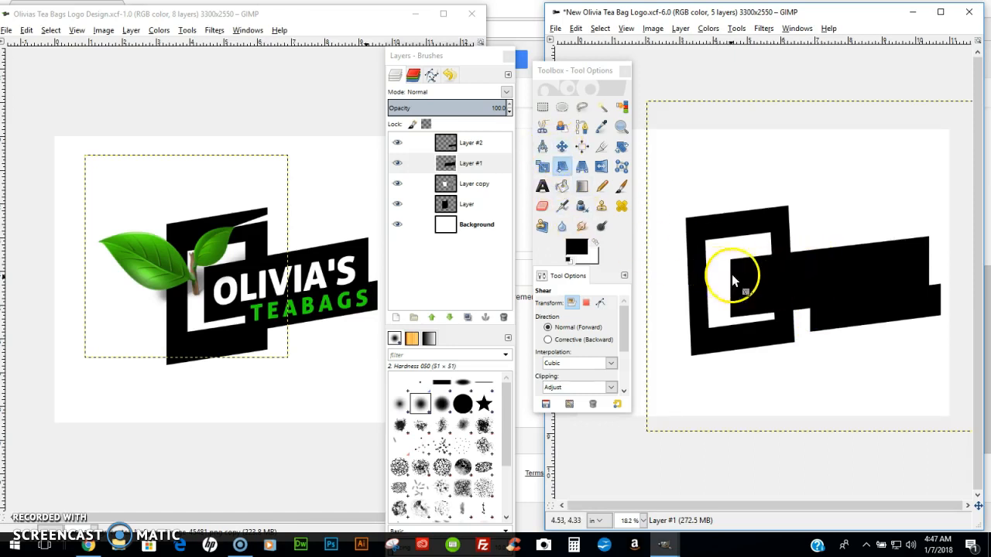
drag(918, 246, 907, 243)
click(703, 484)
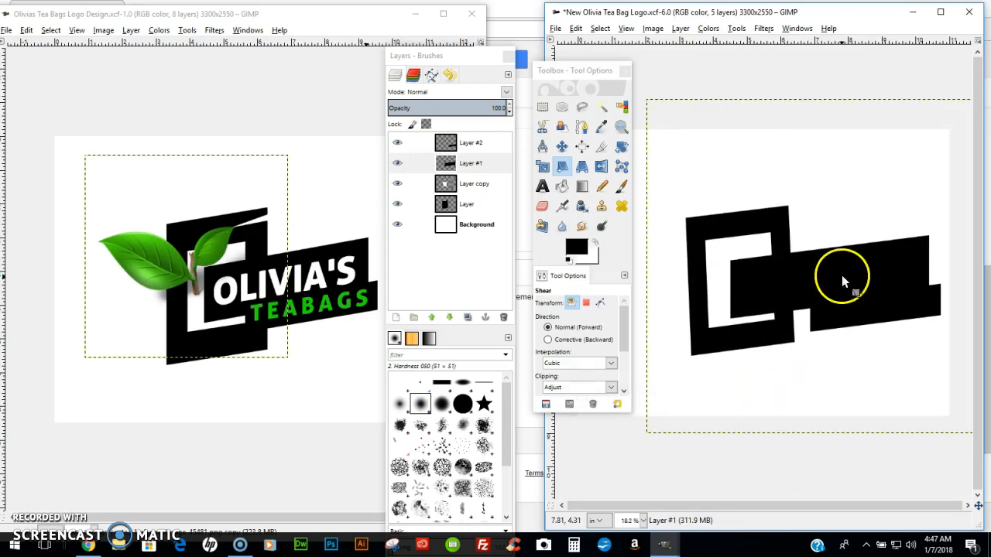
Move the large bar slightly up and right, and shift the small bar left so it sits against its lower edge.
click(562, 145)
mouse_move(825, 272)
mouse_down()
mouse_move(831, 261)
mouse_move(832, 270)
mouse_up()
drag(862, 309, 821, 304)
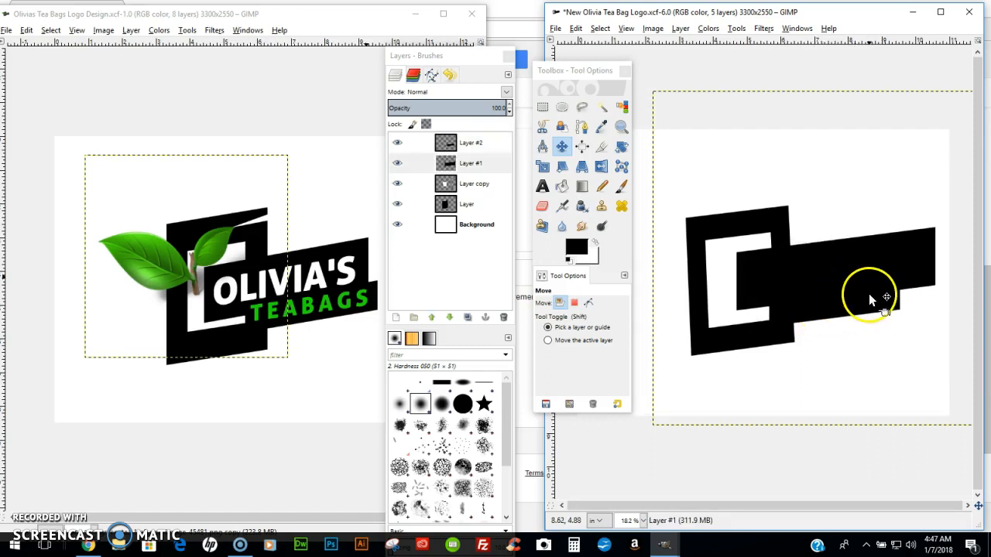
click(916, 249)
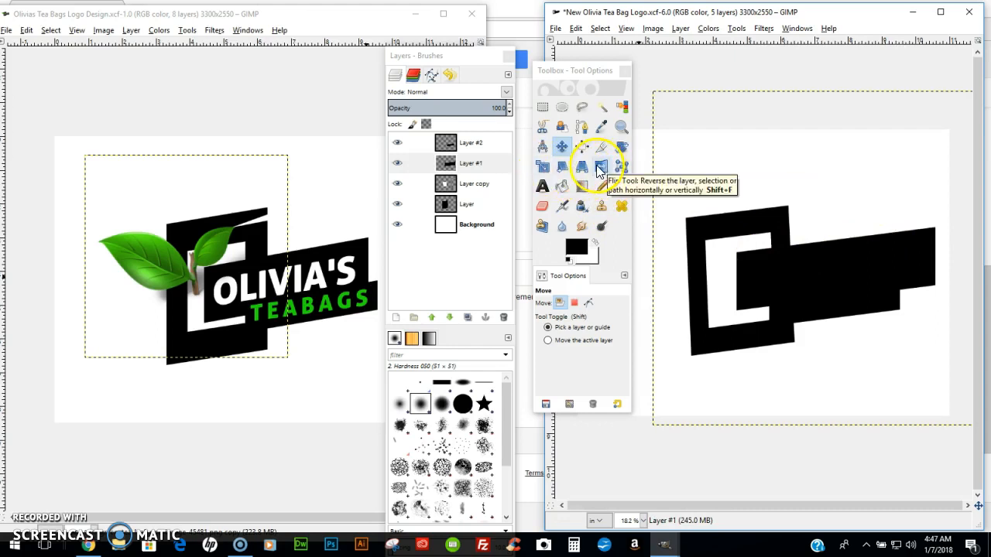
Scale the large bar's layer down in two passes, first to 10.010 × 9.847 in and finally to 8.837 × 9.627 in.
click(542, 167)
drag(929, 258, 896, 258)
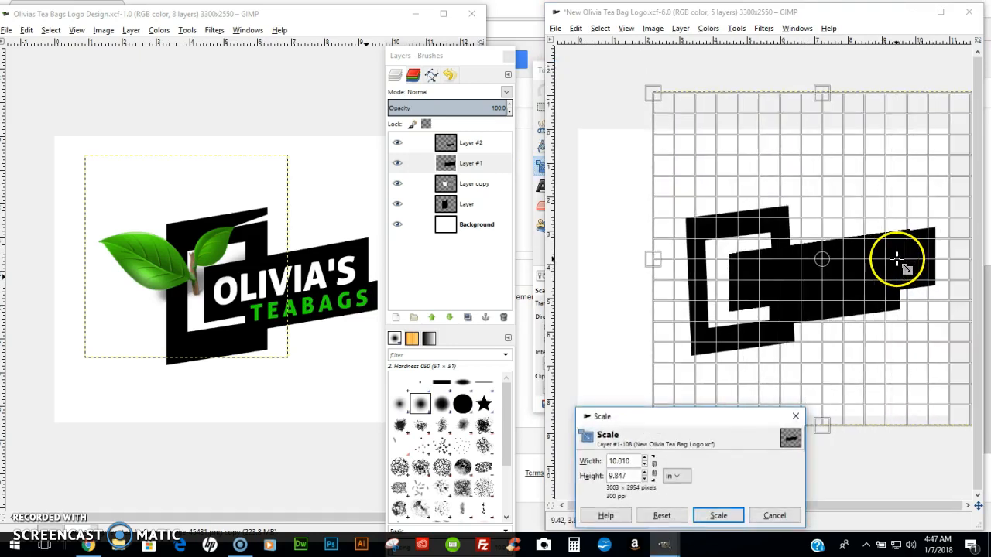
click(720, 515)
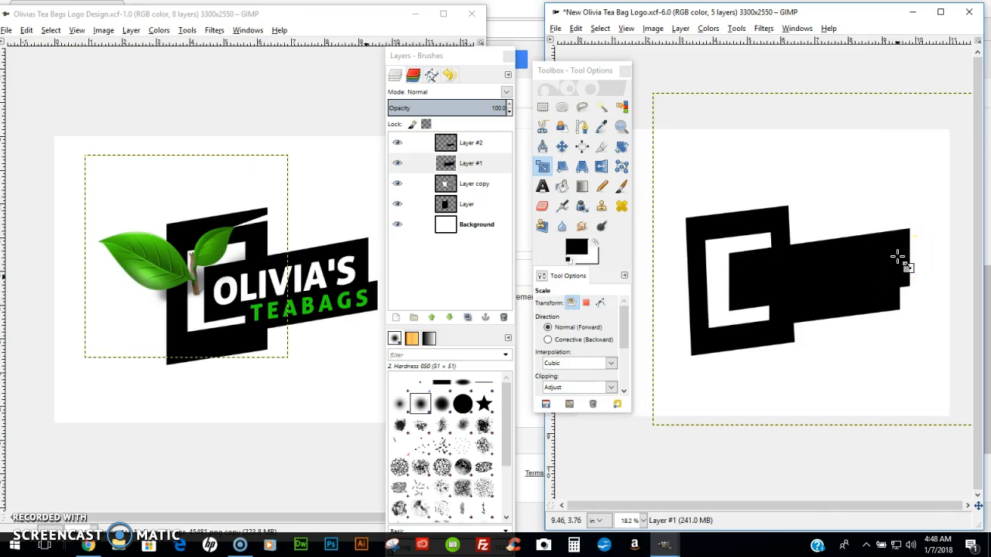
drag(898, 258, 857, 266)
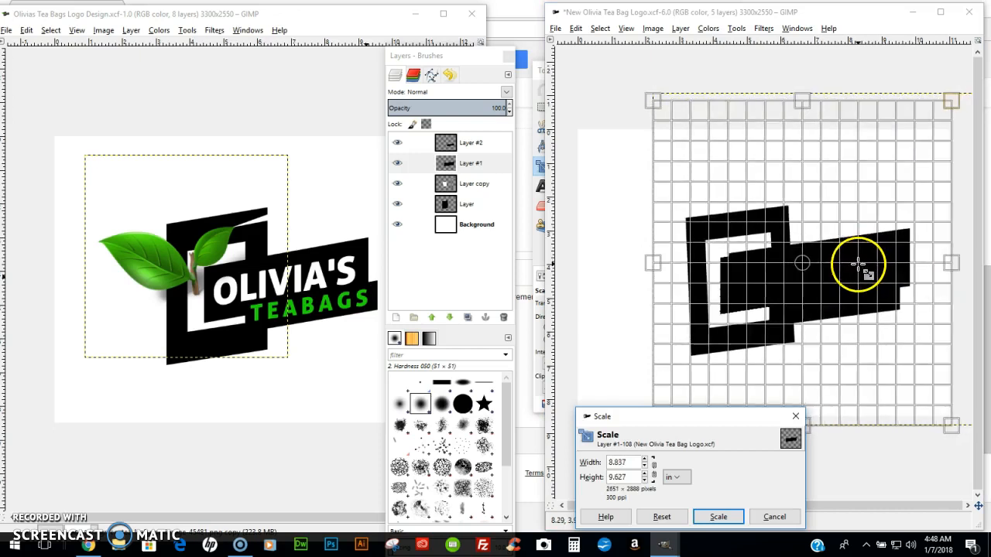
click(716, 517)
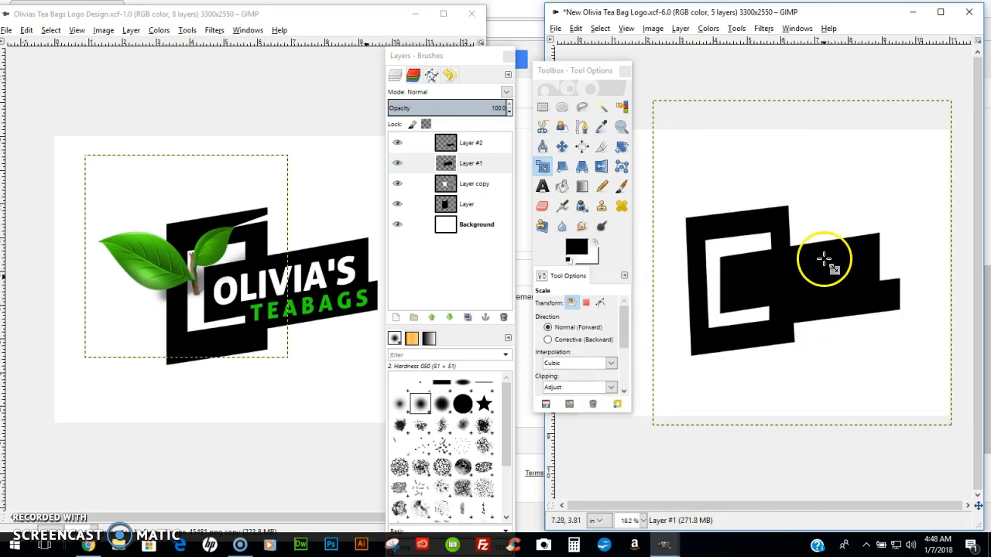
click(562, 150)
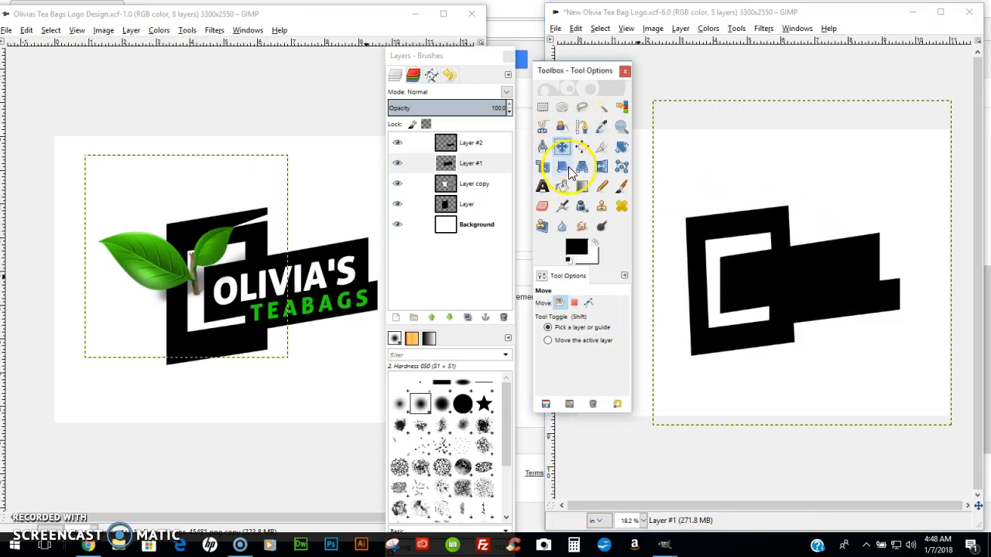
click(767, 297)
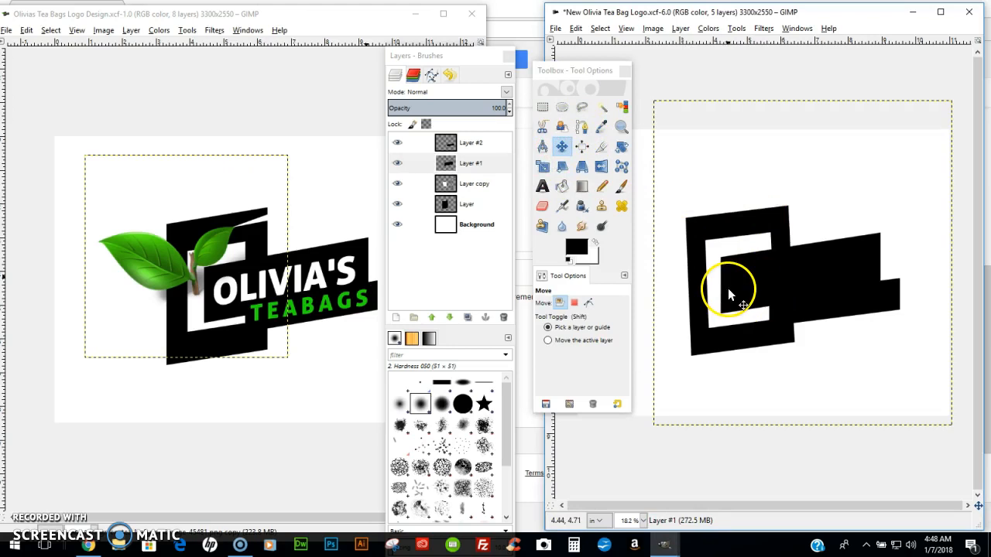
click(622, 166)
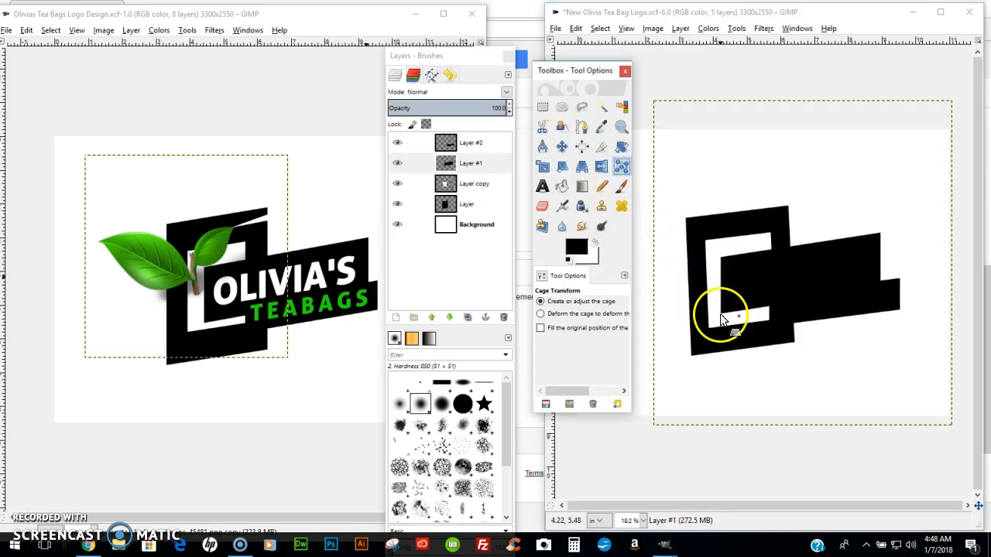
click(724, 313)
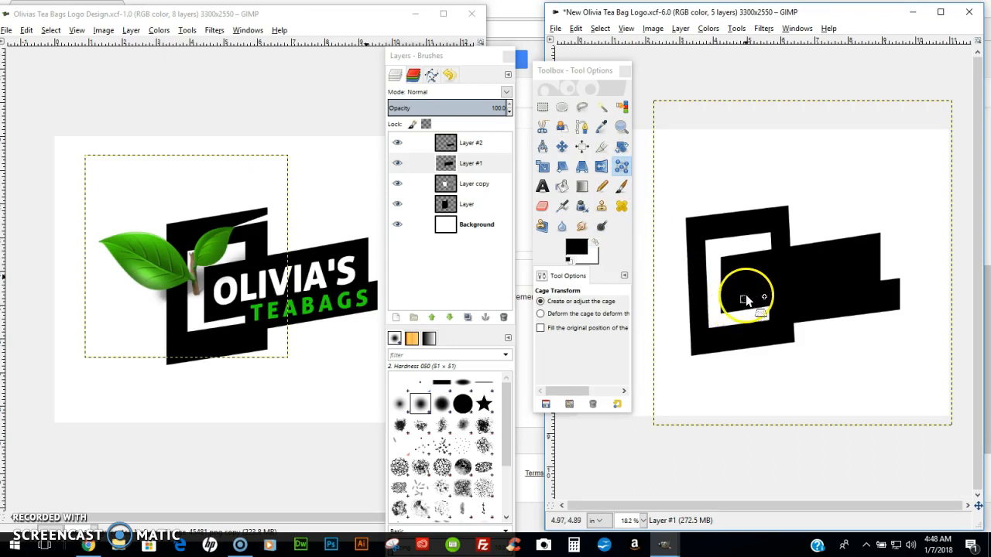
click(789, 280)
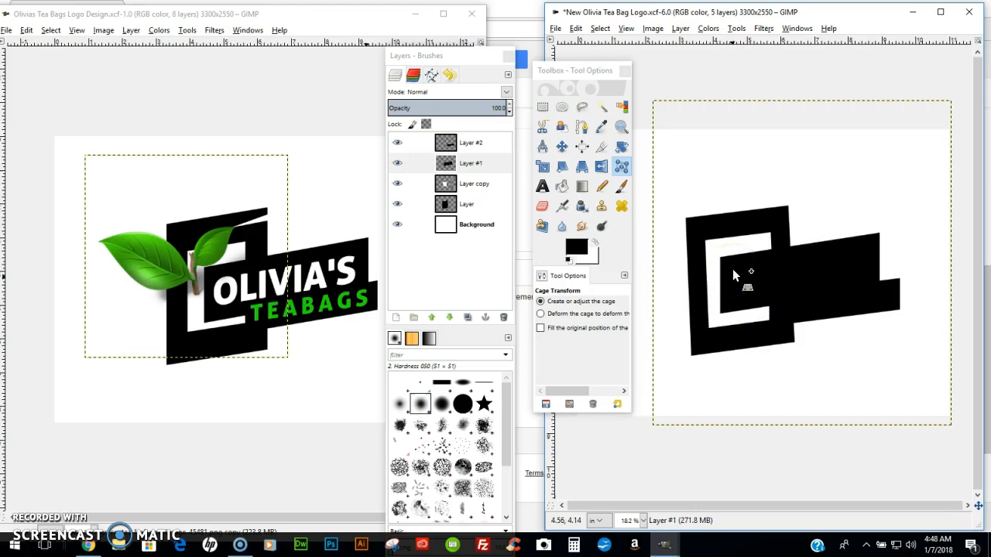
Apply a Perspective transform to the large bar's layer, pulling the bar's lower-left end slightly up and inward.
click(581, 169)
drag(724, 316, 735, 310)
click(798, 468)
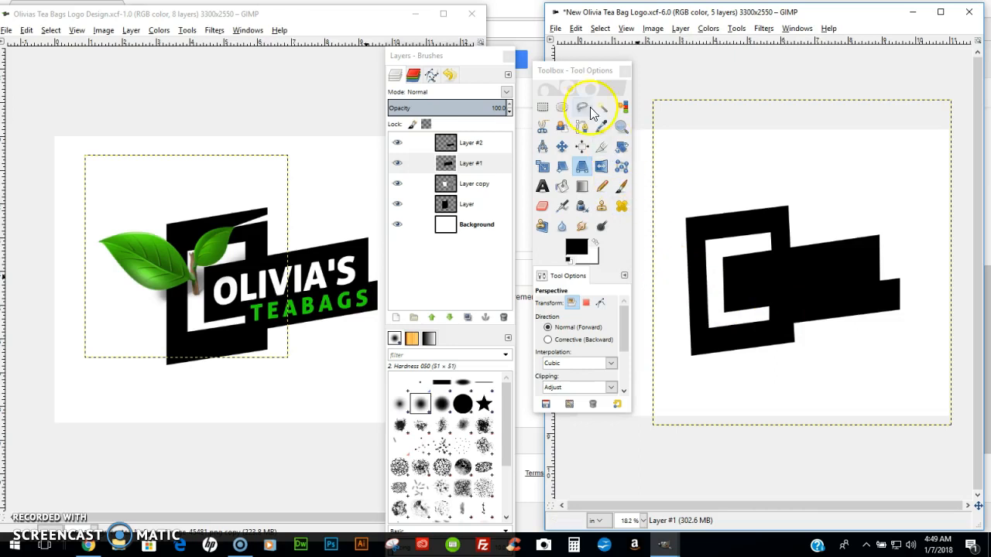
Move the small lower bar slightly left along the large bar's lower edge.
click(561, 146)
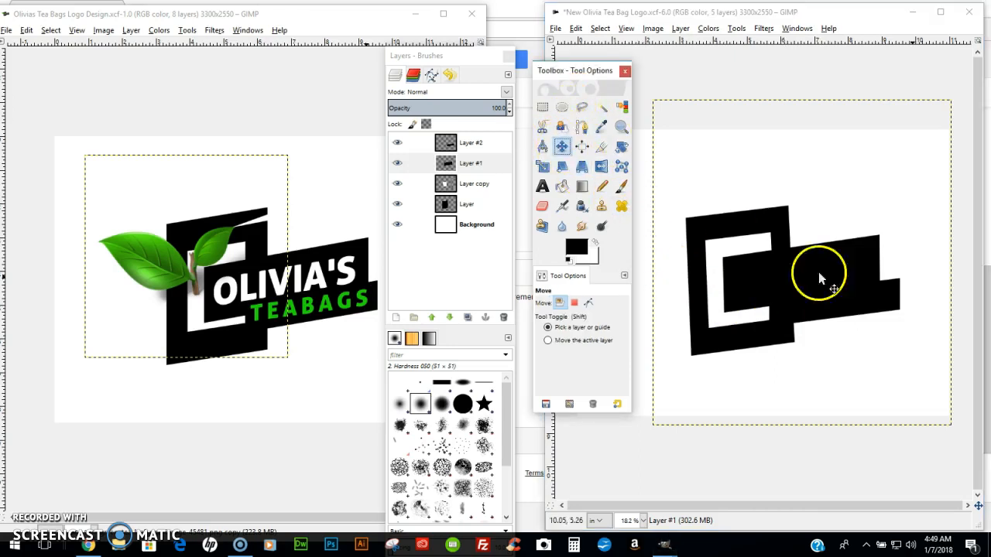
click(867, 310)
drag(865, 305, 858, 305)
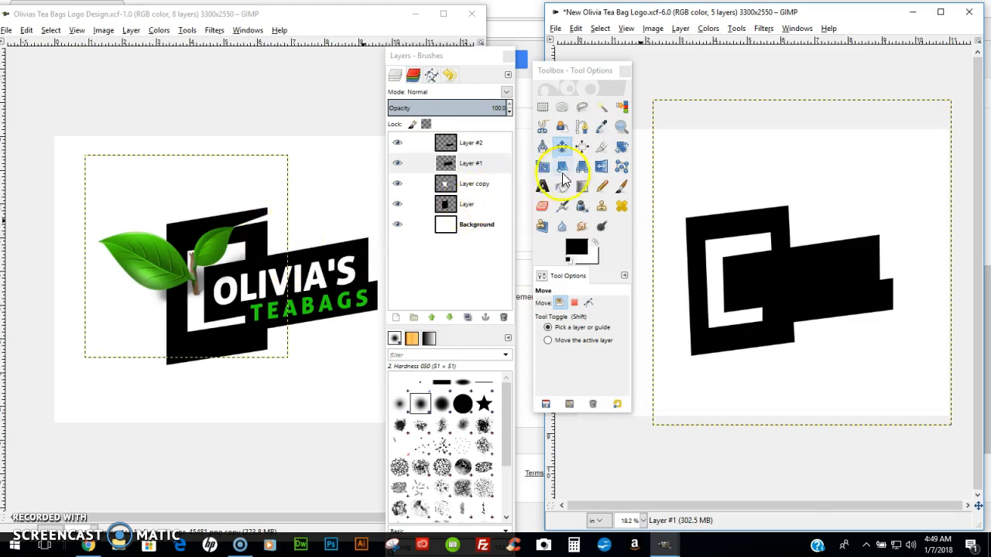
Draw a thin wedge-shaped path at the black frame's upper-right corner, convert it to a selection and cut it out of the frame's layer.
click(580, 130)
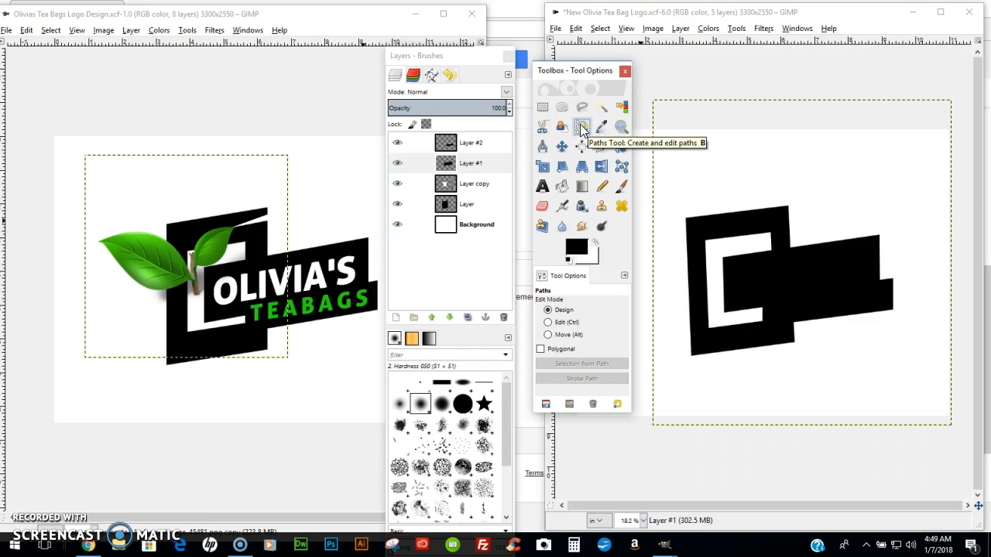
click(479, 208)
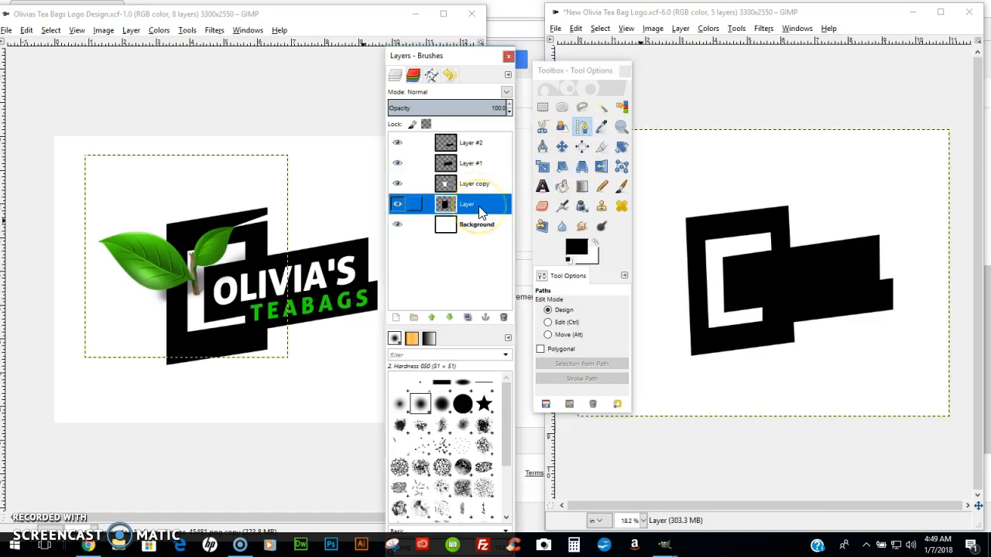
click(790, 211)
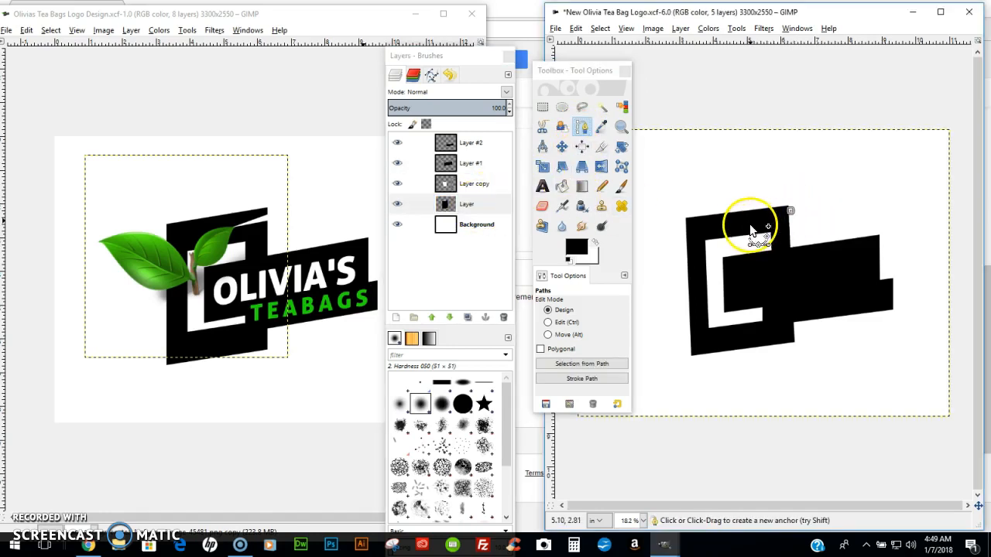
drag(744, 222, 799, 221)
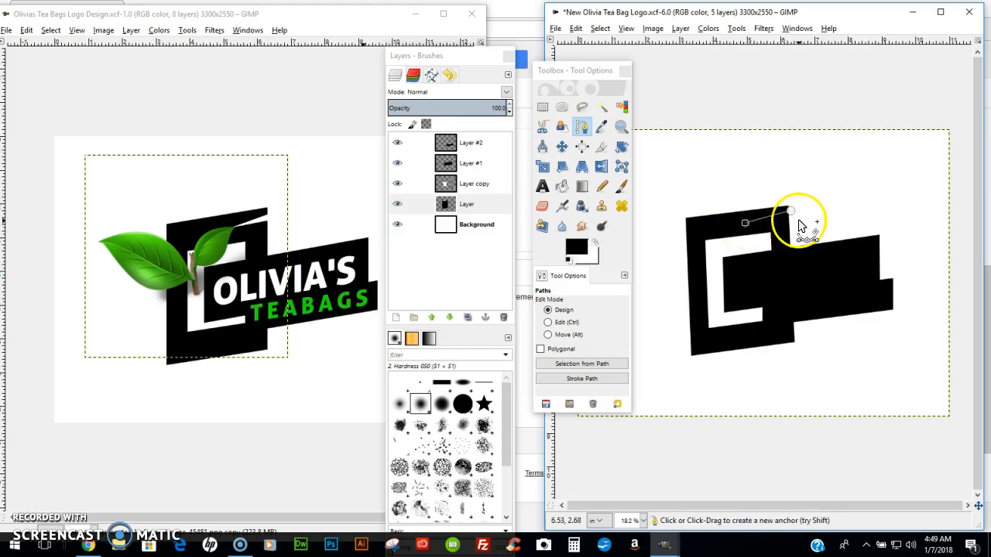
ctrl+click(789, 210)
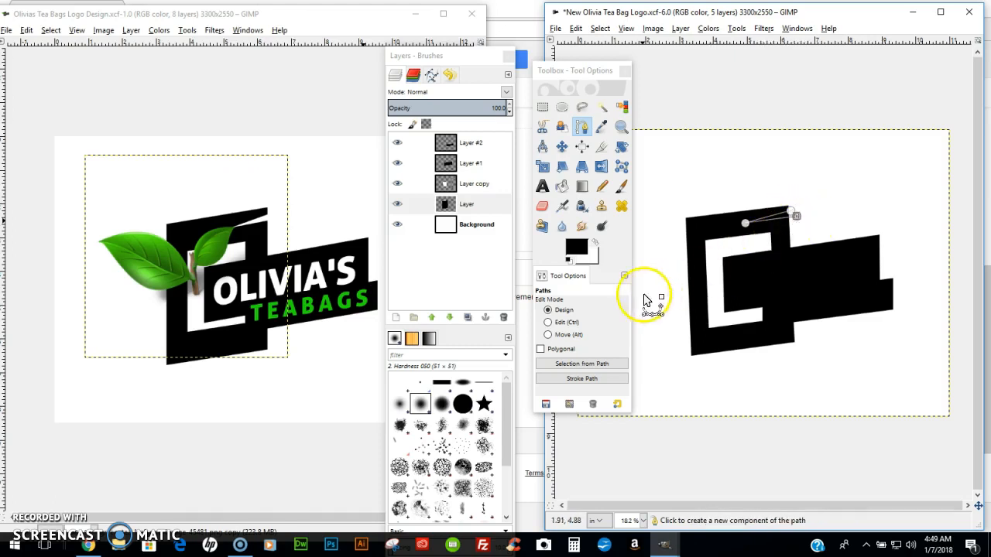
click(581, 364)
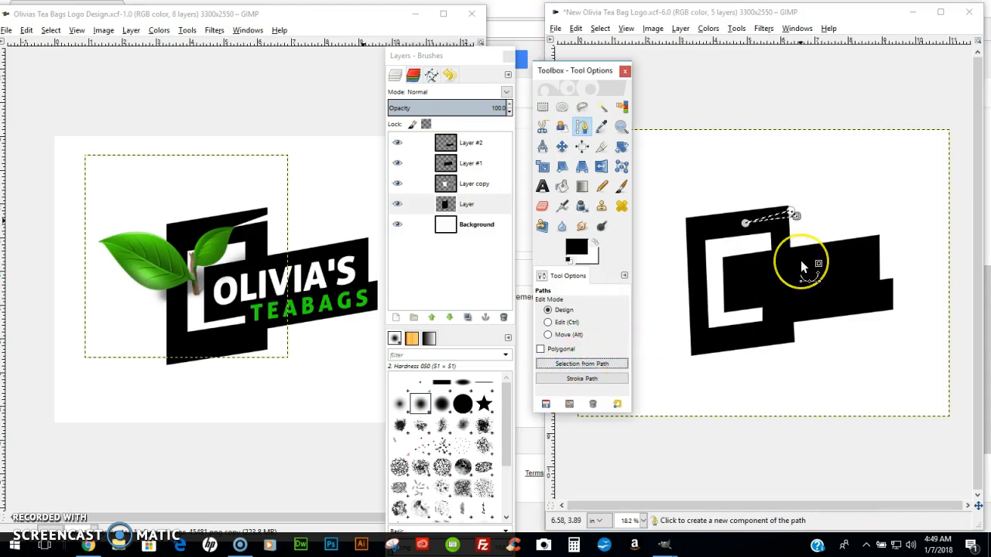
key(ctrl+x)
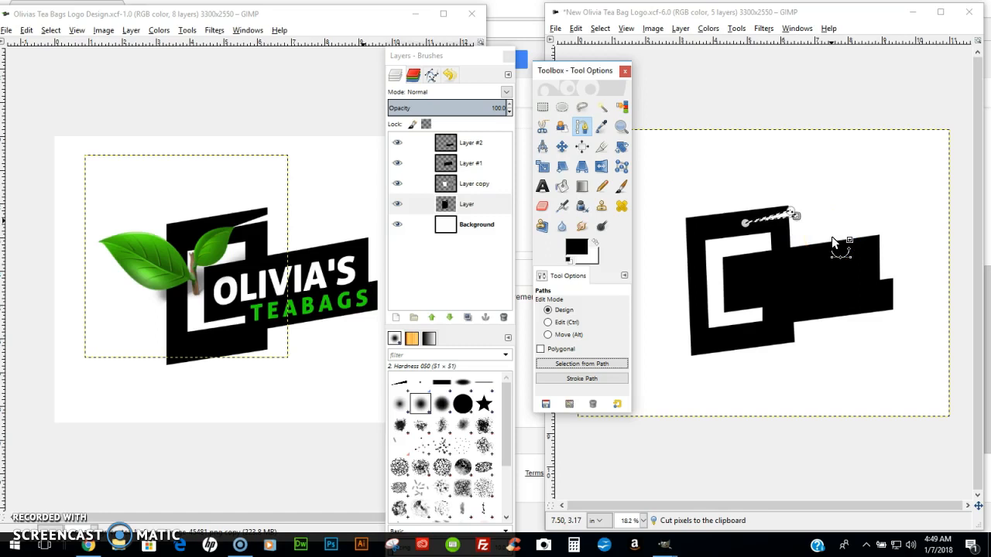
click(739, 211)
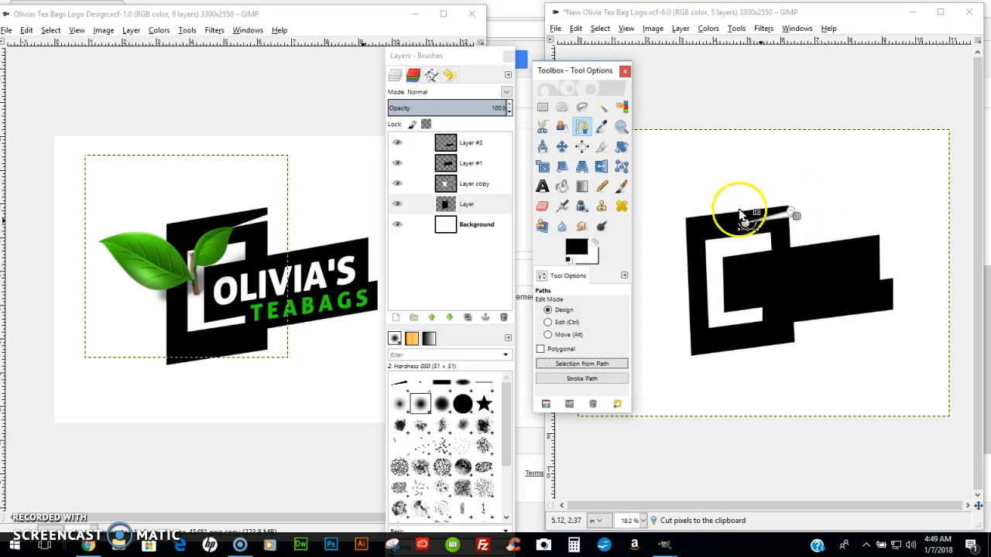
click(562, 146)
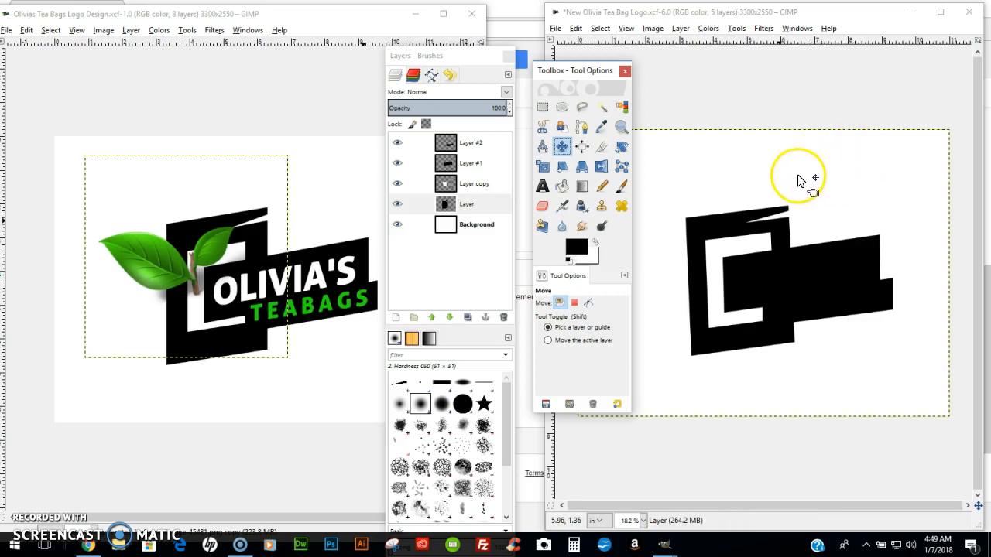
Add the text OLIVIA'S in Aller Display just above the frame and set its size to 250 px.
click(541, 185)
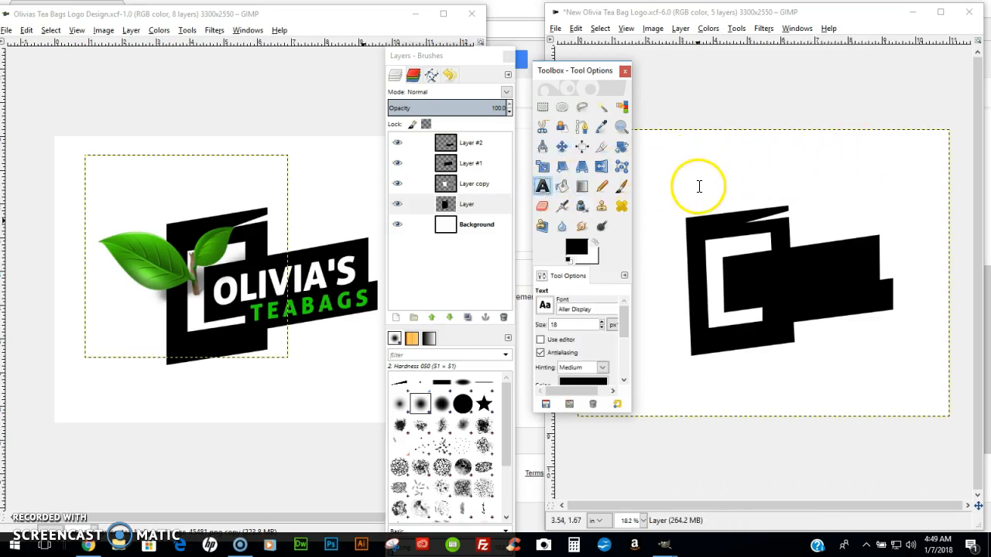
click(698, 188)
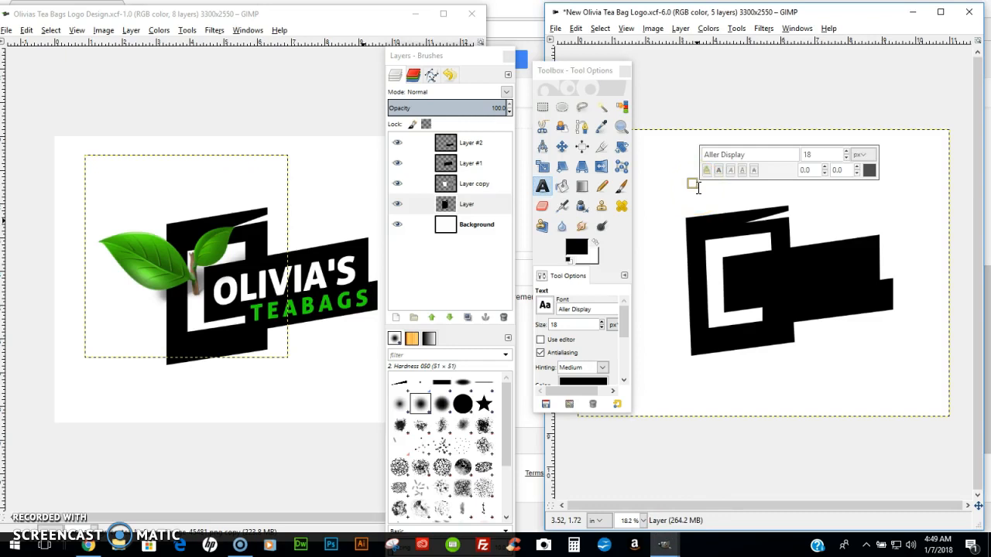
text(OLIVIA)
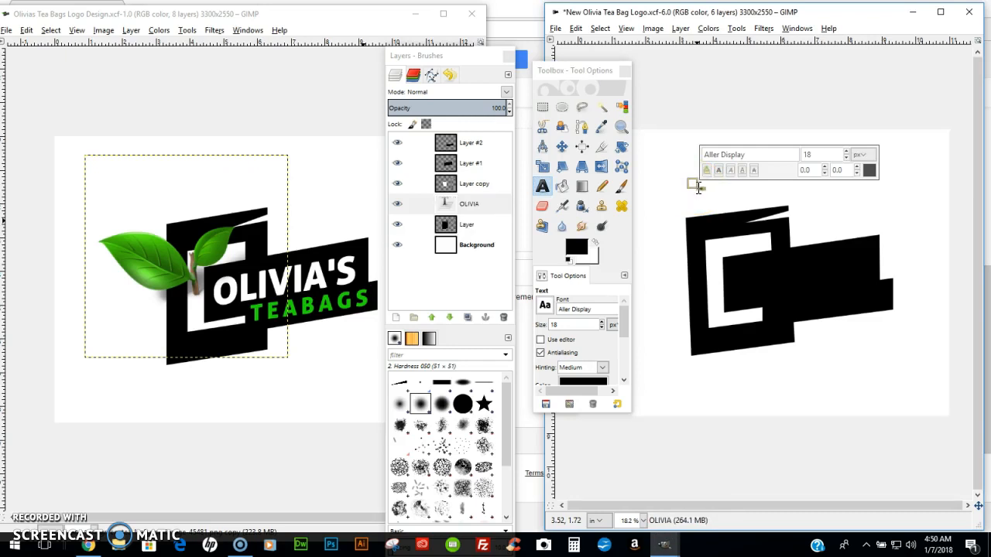
text('Sa)
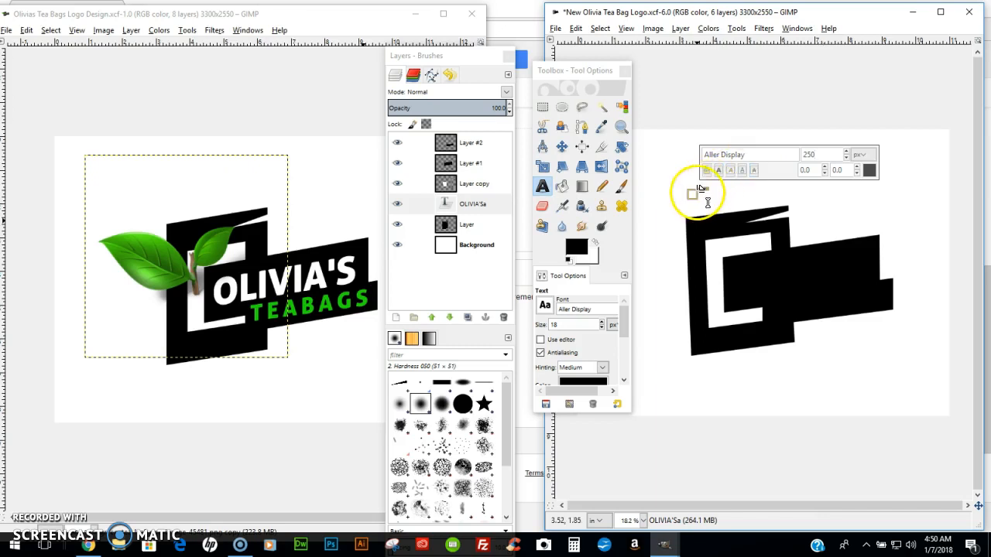
click(822, 155)
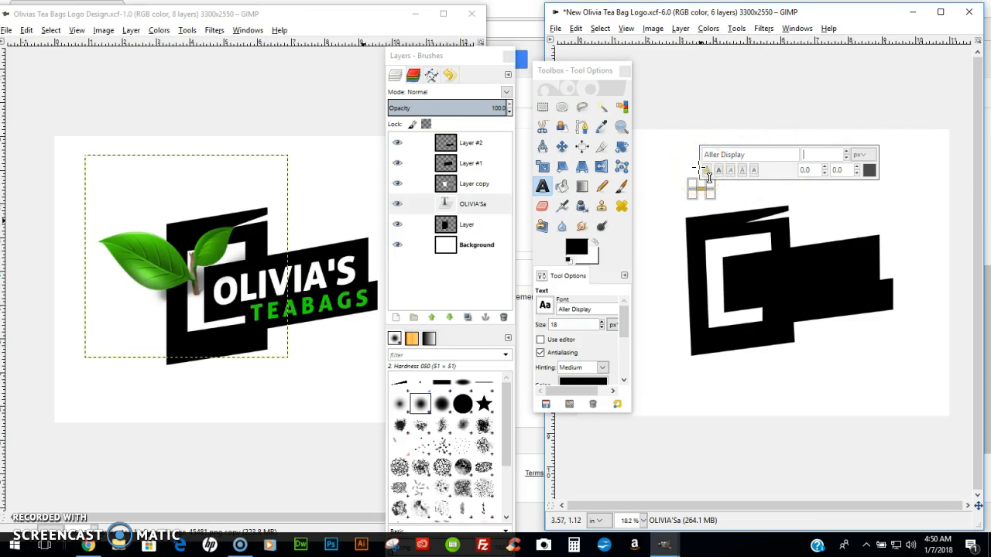
text(250)
key(Return)
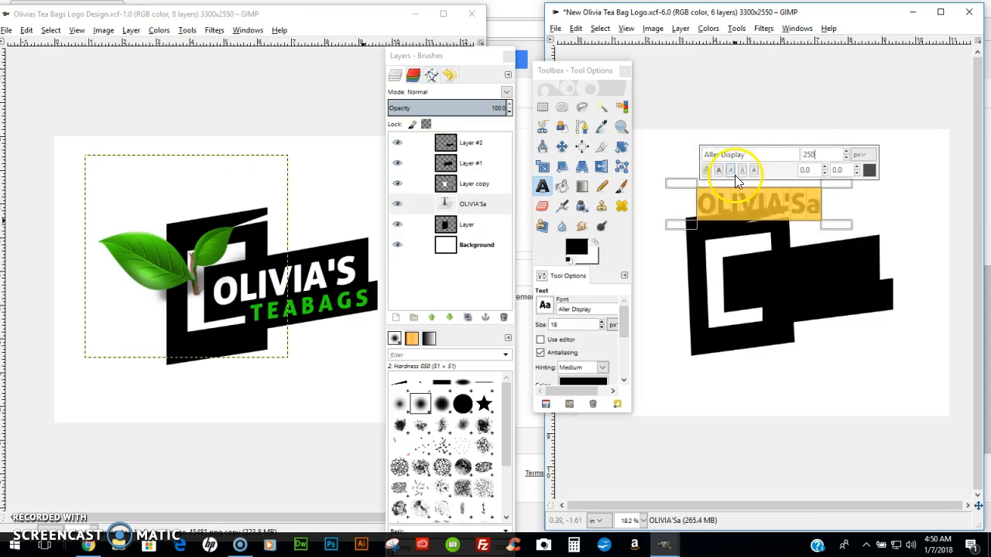
Delete the stray trailing "a" so the text reads OLIVIA'S.
click(813, 205)
double_click(813, 205)
click(822, 204)
click(818, 202)
key(BackSpace)
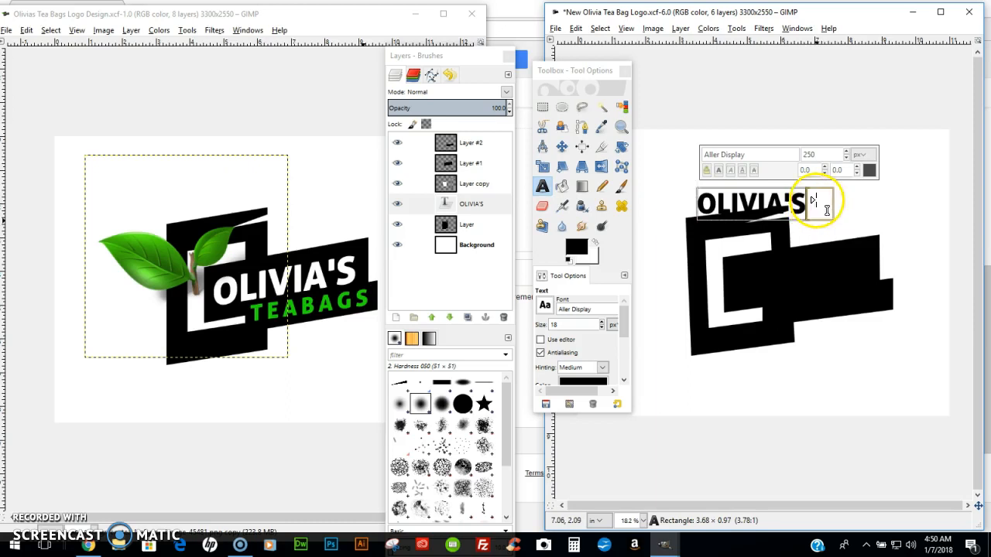
Set the size of the whole OLIVIA'S text to 350 px.
triple_click(773, 195)
click(822, 155)
key(BackSpace)
key(BackSpace)
key(BackSpace)
text(350)
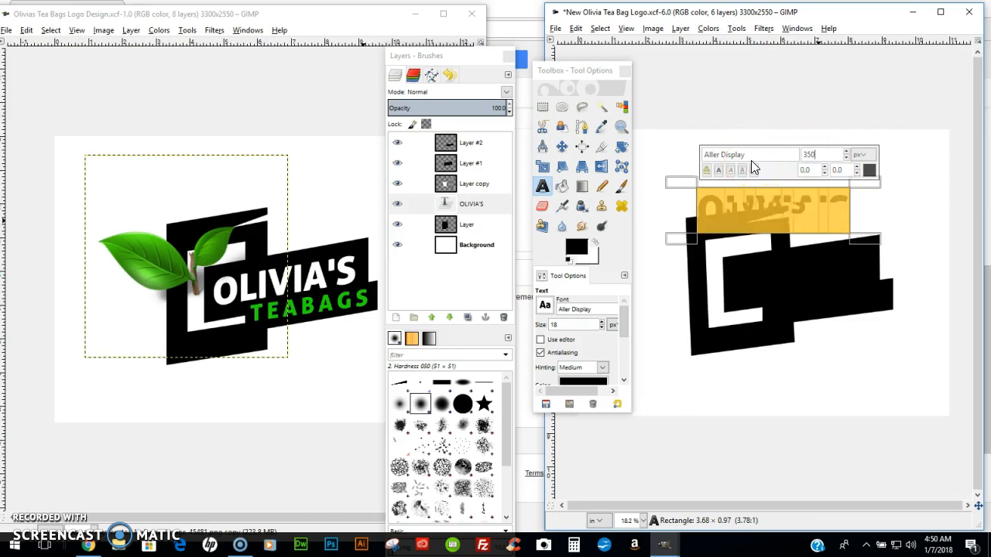
click(737, 201)
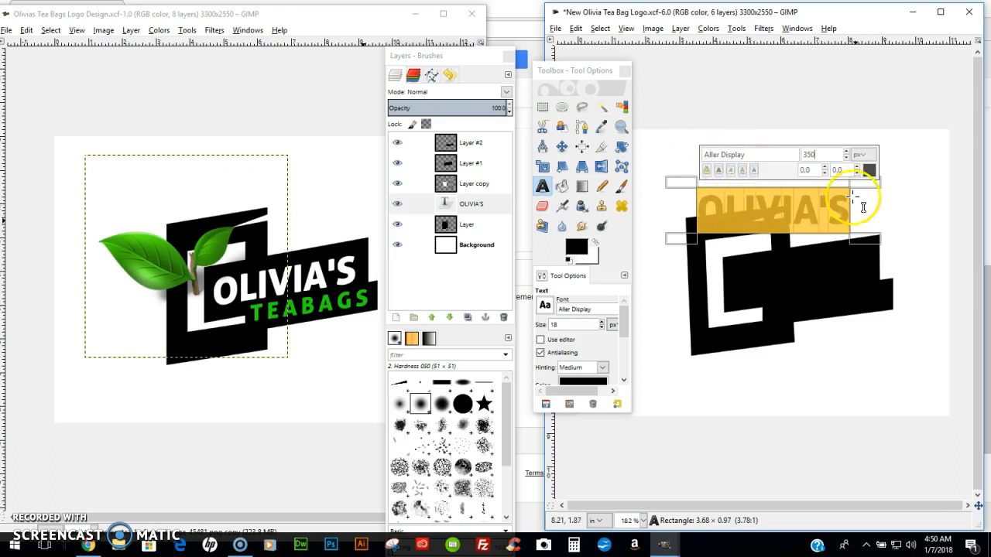
Change the selected OLIVIA'S text's color to the near-white fffdfd.
click(869, 169)
drag(829, 210, 841, 220)
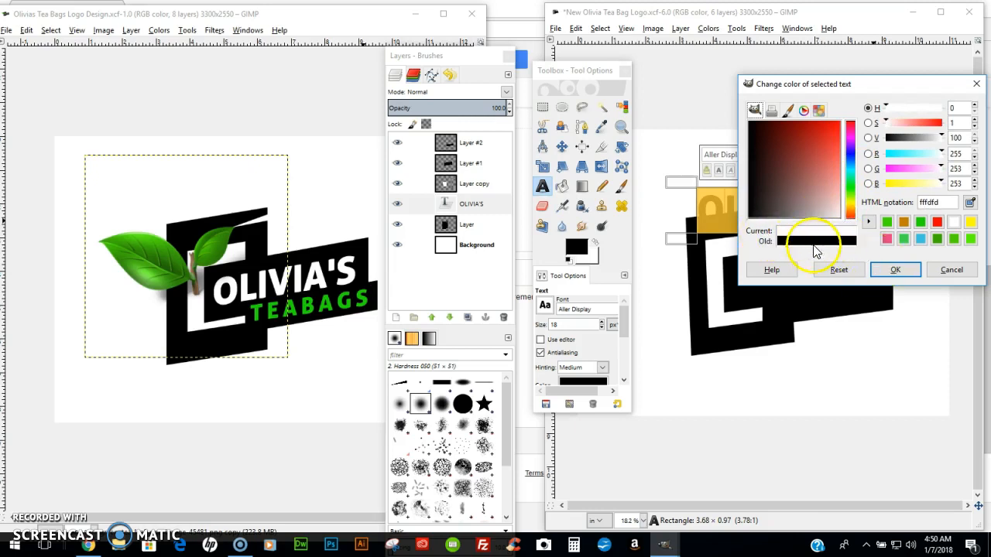
click(893, 270)
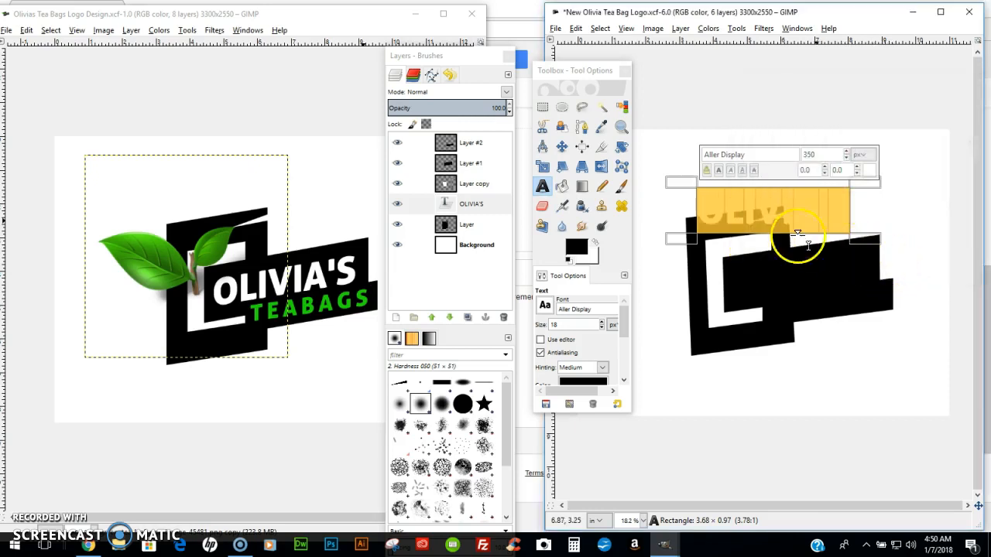
Position the OLIVIA'S text over the large black bar and raise its layer to the top of the layer stack.
click(562, 147)
drag(767, 217, 795, 284)
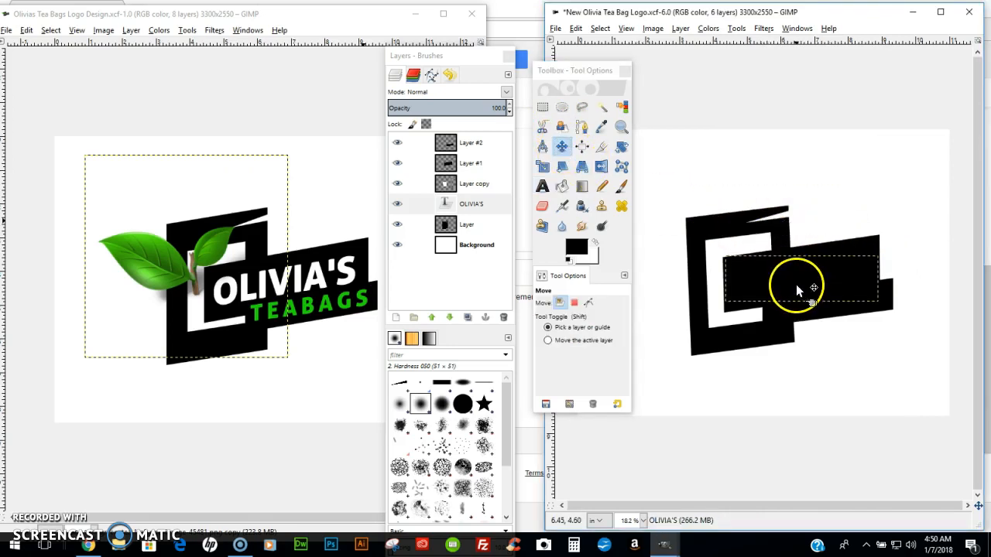
click(471, 206)
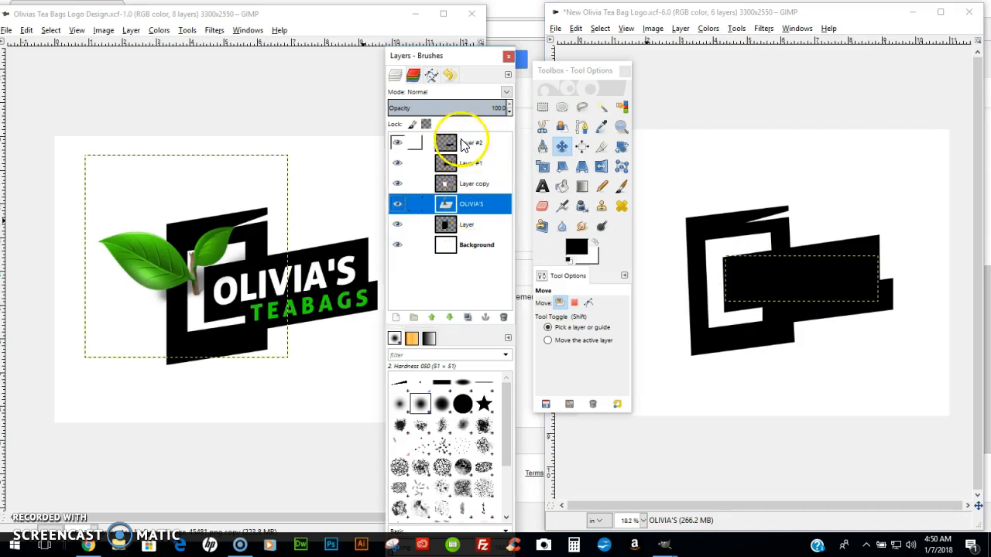
drag(449, 203, 466, 136)
drag(830, 286, 834, 285)
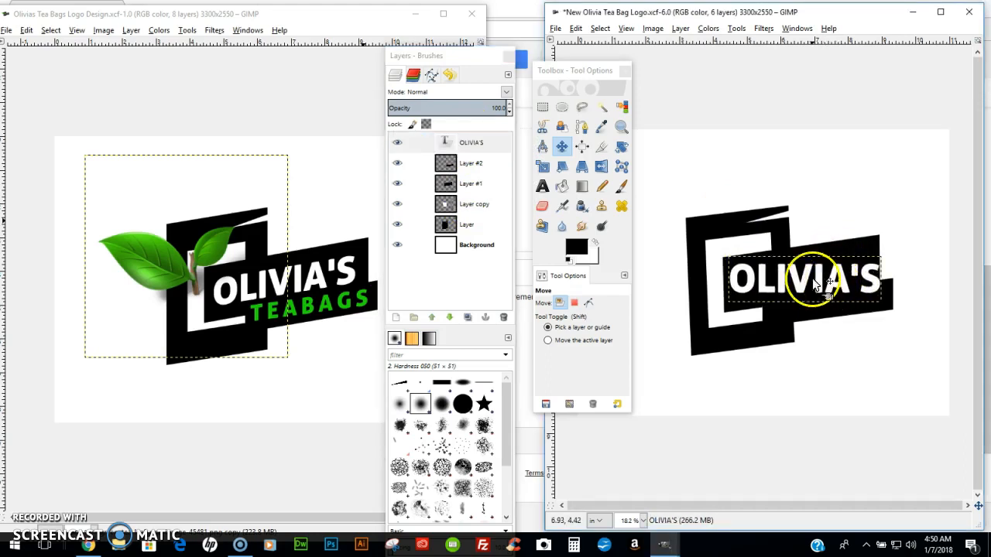
Reduce the OLIVIA'S text size to 325 px so it fits the large bar.
click(541, 186)
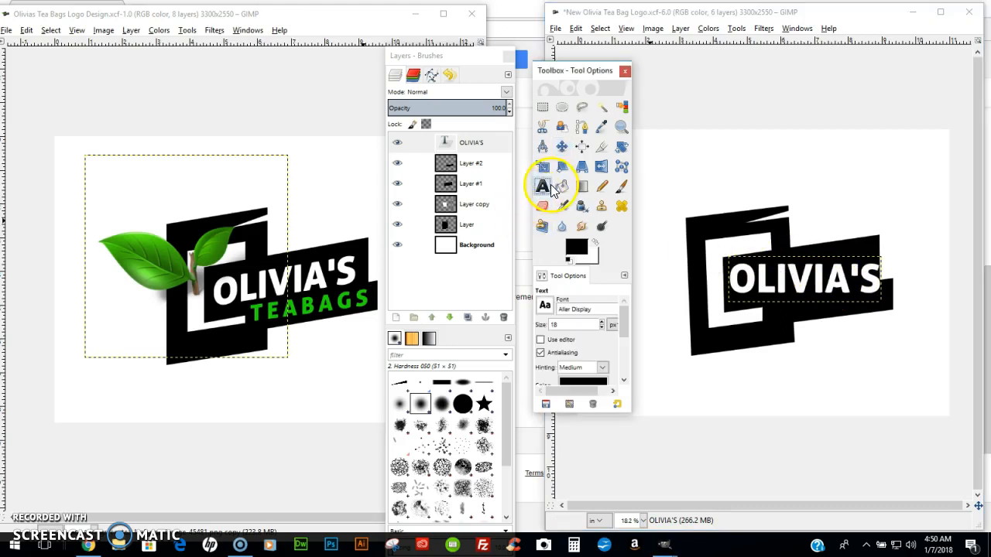
triple_click(849, 269)
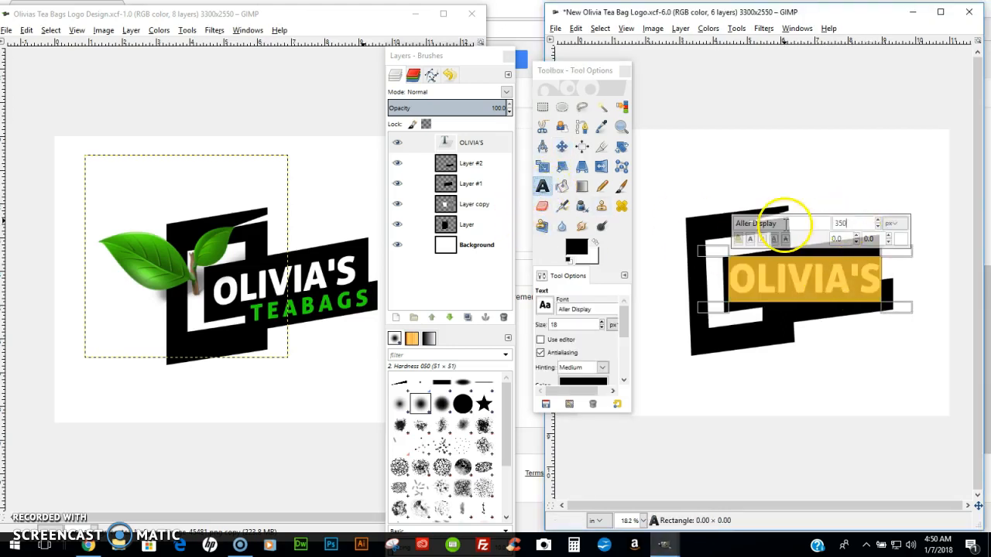
key(BackSpace)
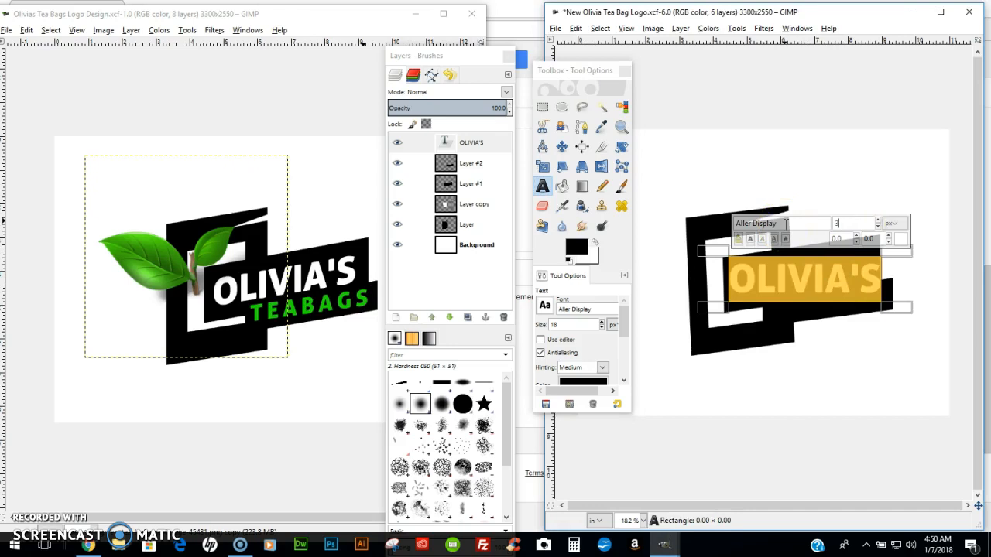
key(Return)
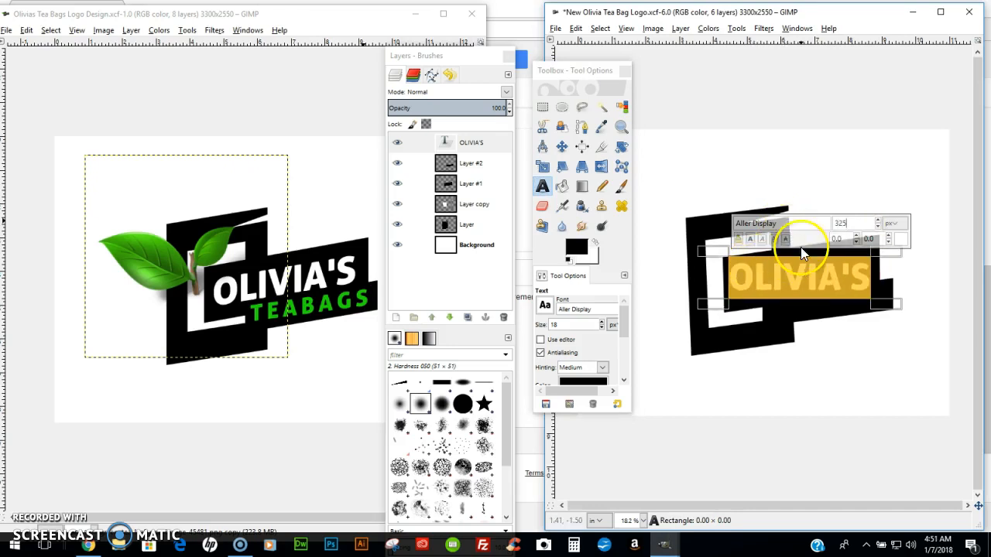
Shear the OLIVIA'S text vertically to follow the large bar's slant and nudge it up and right within the bar.
click(562, 146)
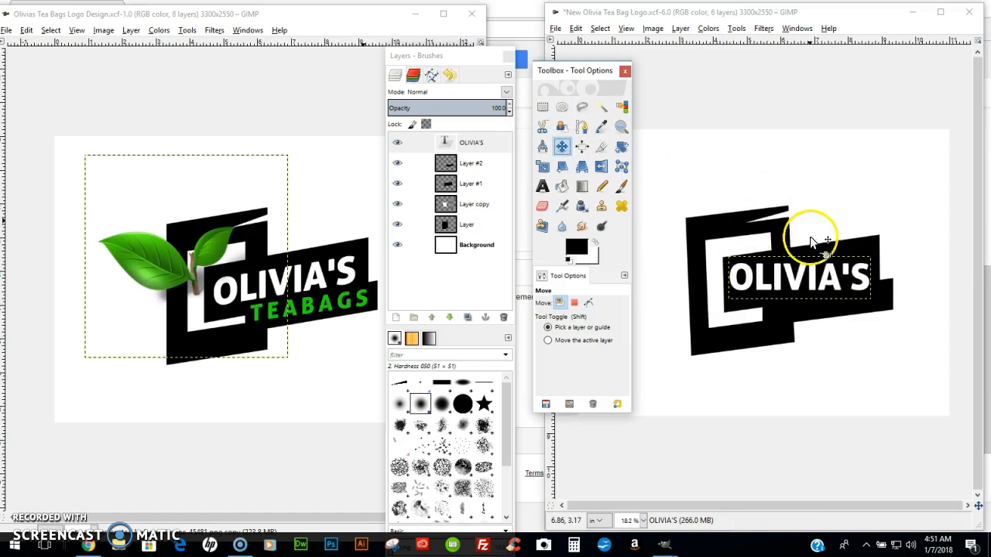
click(835, 287)
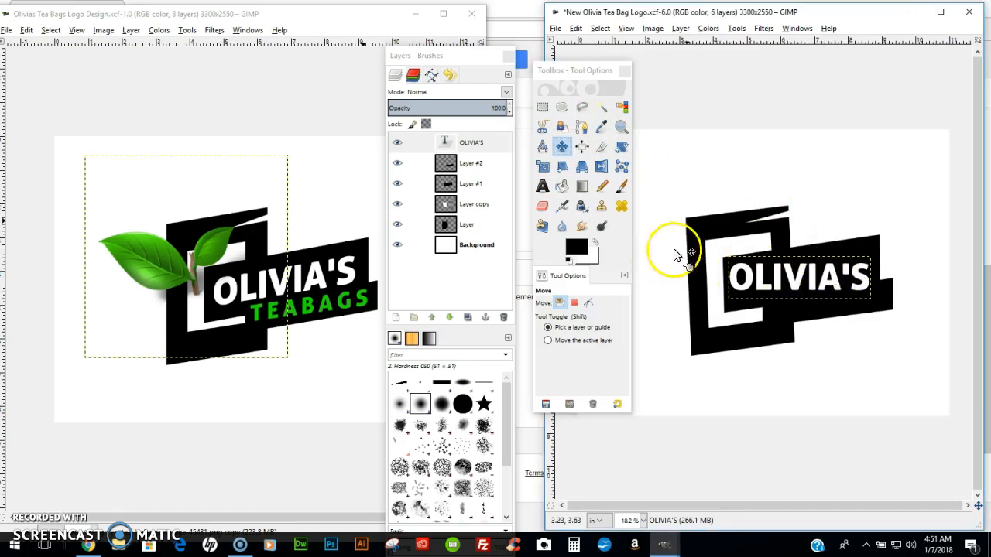
click(562, 166)
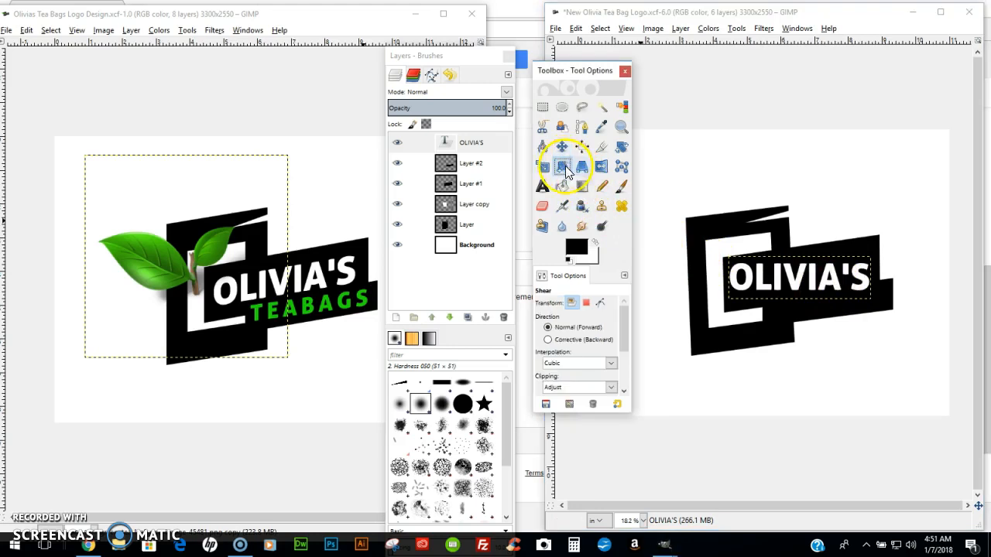
click(859, 254)
drag(857, 264, 863, 241)
click(703, 483)
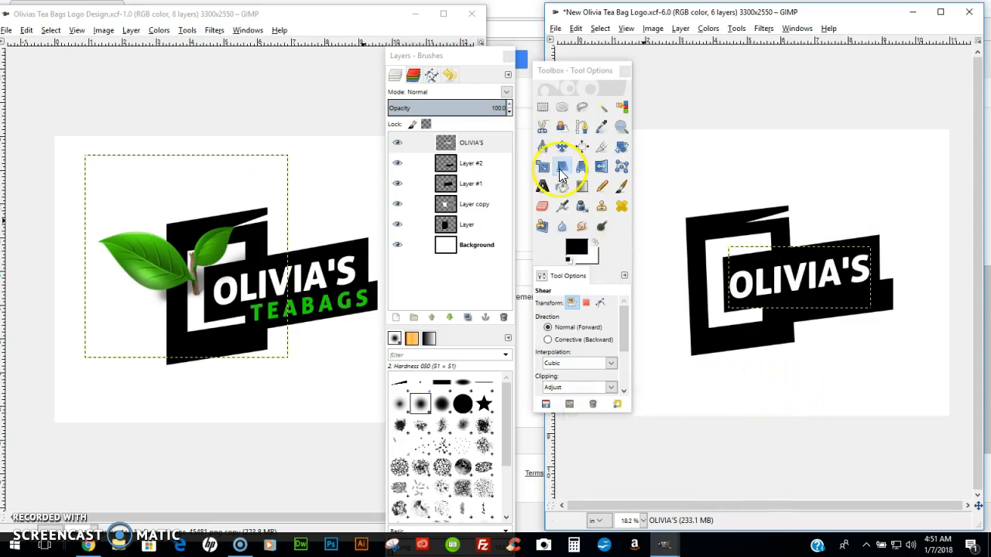
click(561, 146)
drag(787, 280, 797, 278)
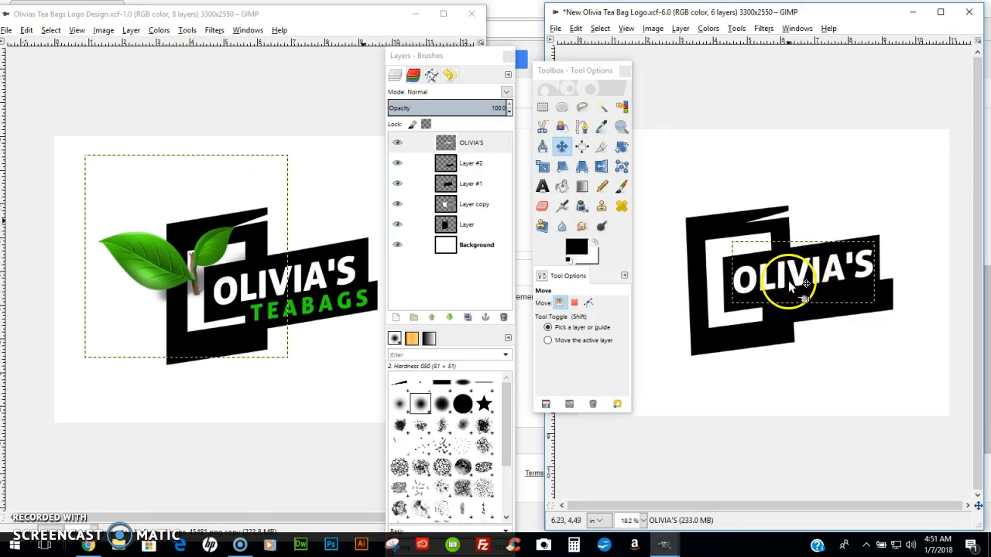
Add a TEABAGS text in Aller Display above the logo and set its size to 200 px.
click(541, 185)
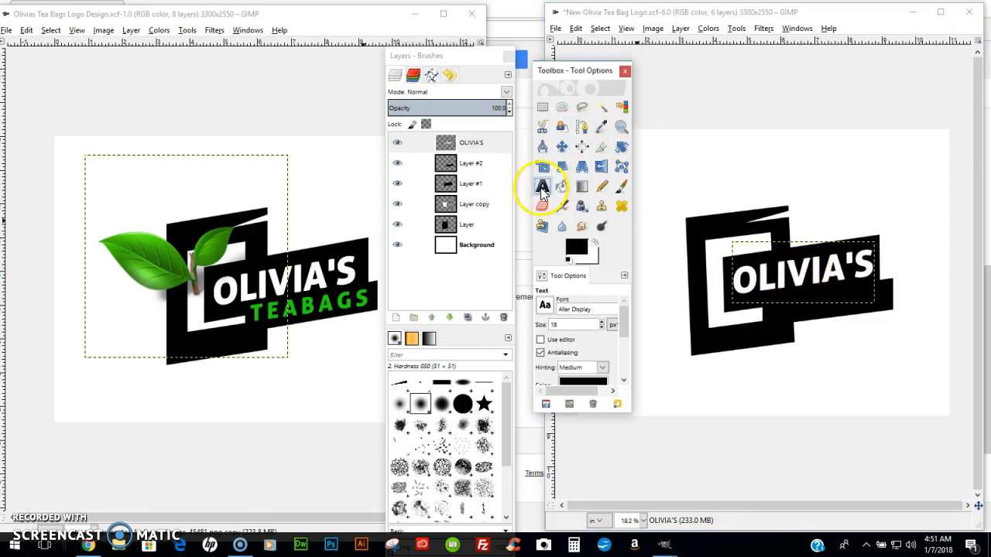
click(749, 182)
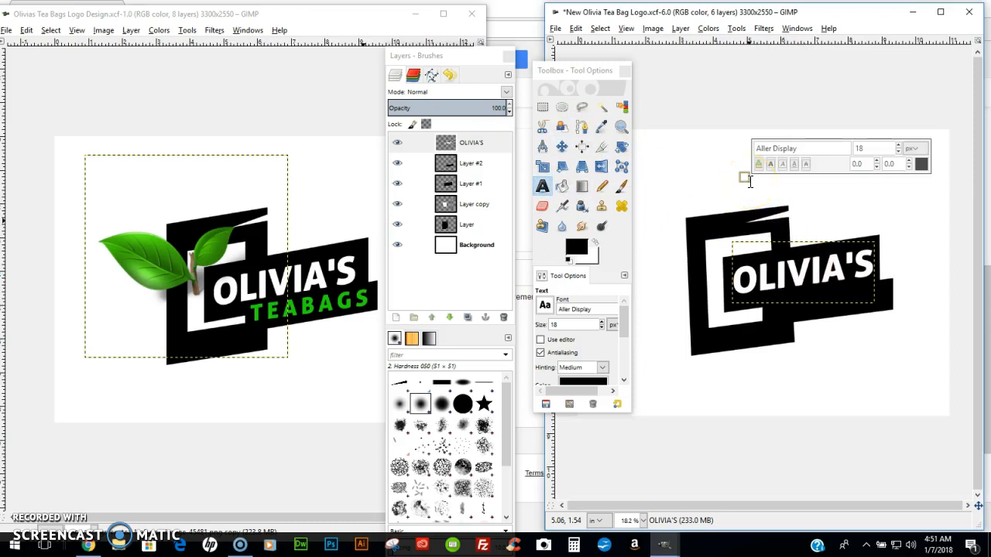
text(TEA)
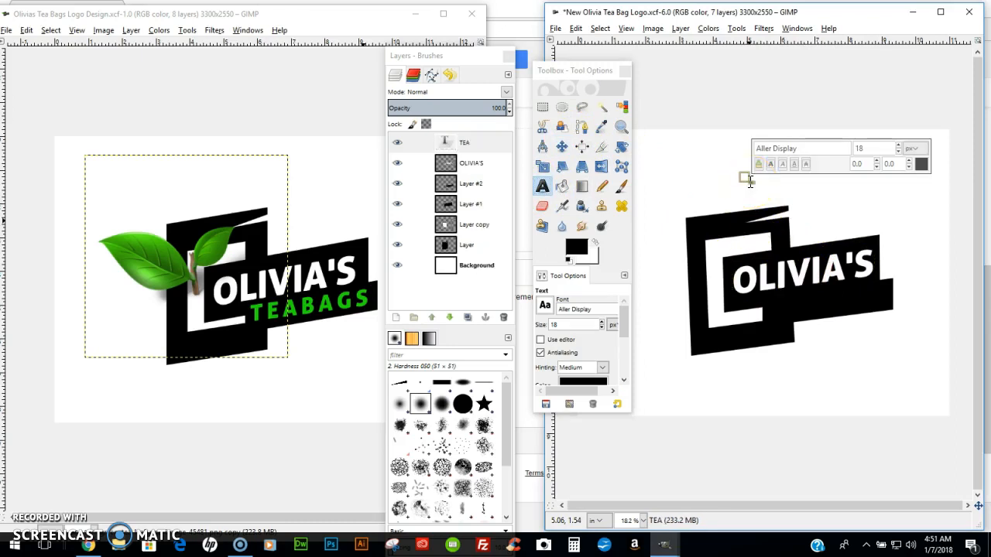
text(BAGS)
drag(881, 150, 776, 148)
text(2)
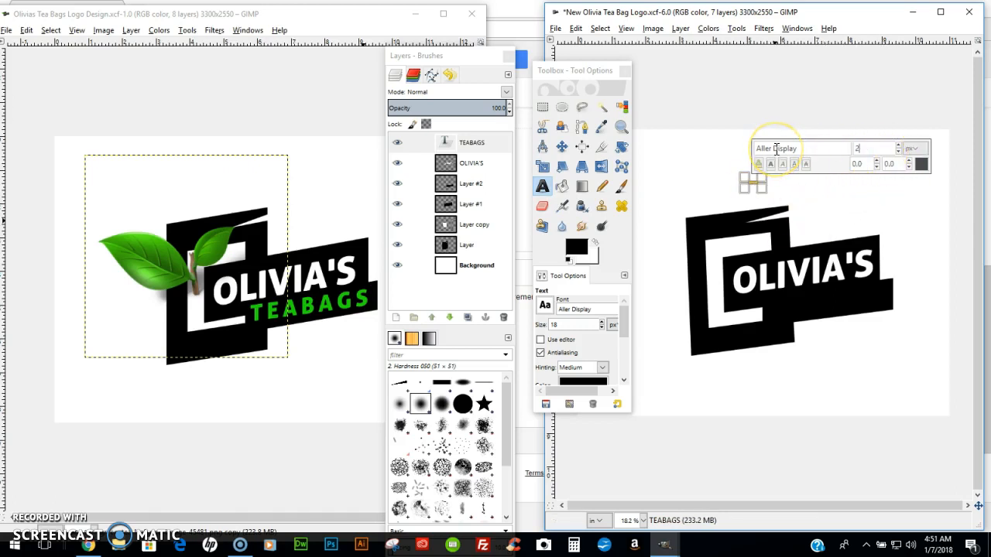
text(00)
Change the TEABAGS text's color to bright green from the saved colors and place the text over the small black bar.
click(921, 164)
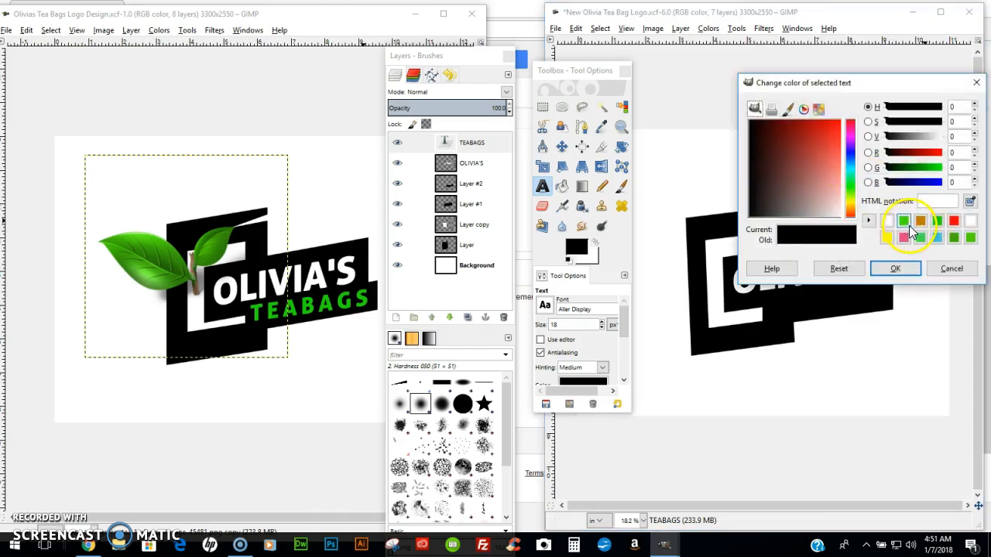
click(903, 222)
click(894, 268)
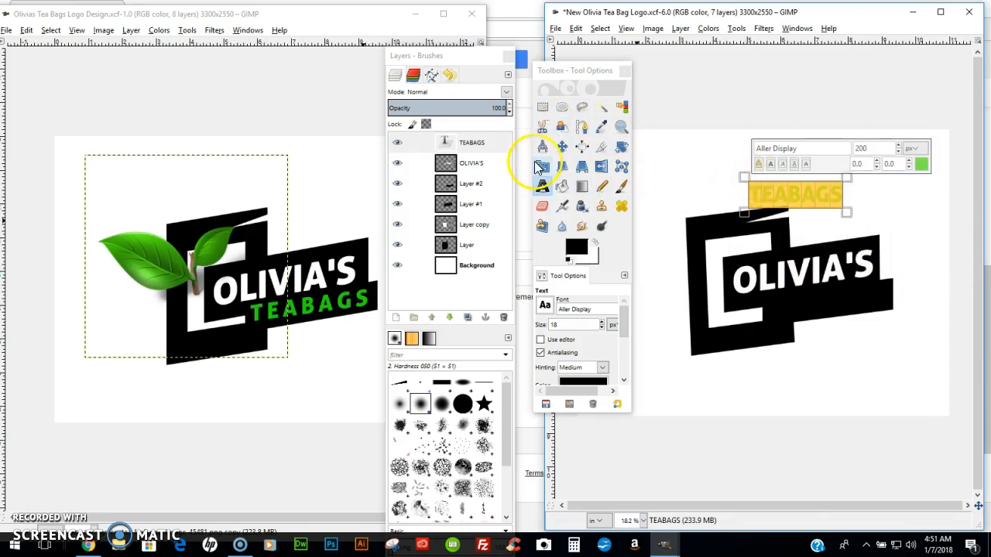
click(560, 149)
drag(774, 188, 797, 311)
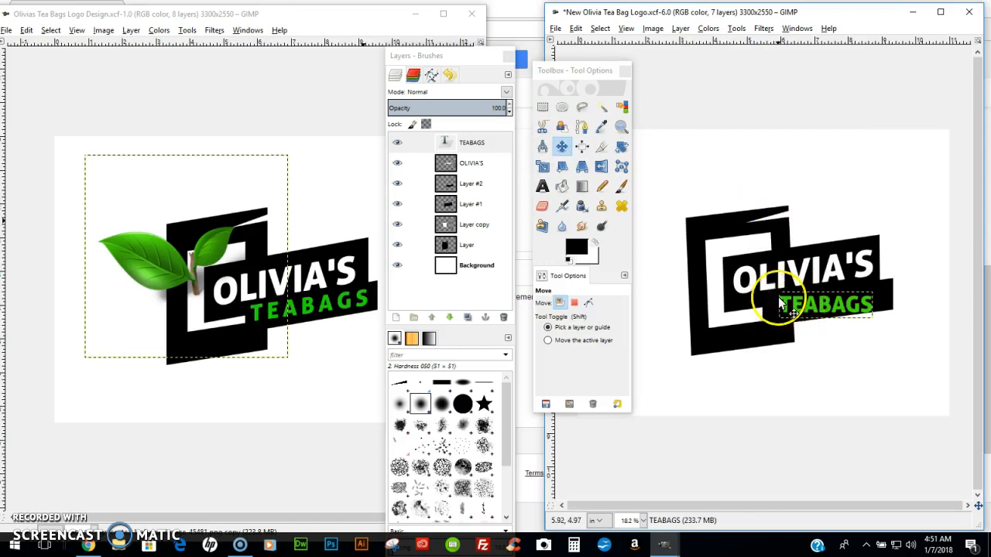
Select the whole TEABAGS text and increase its kerning to 18.0.
click(541, 187)
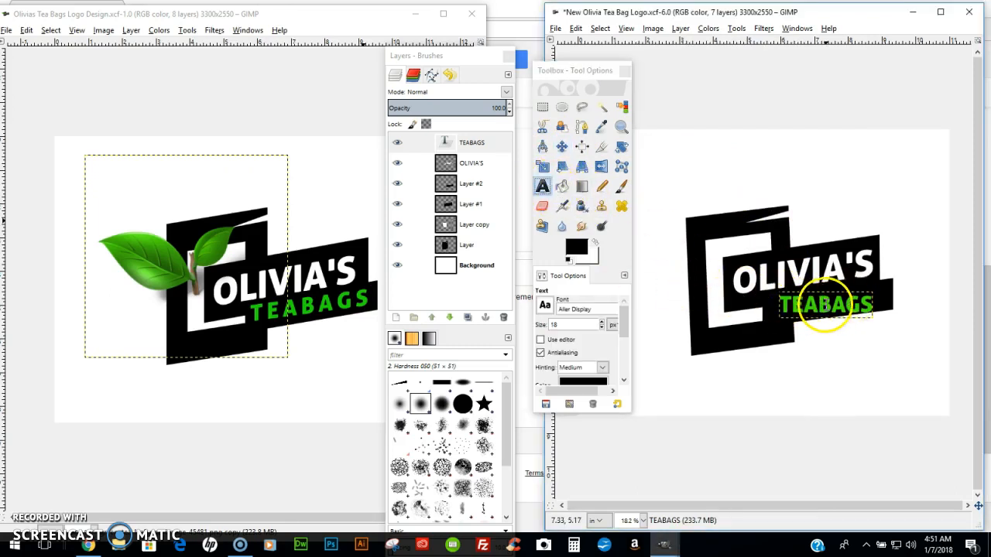
double_click(826, 304)
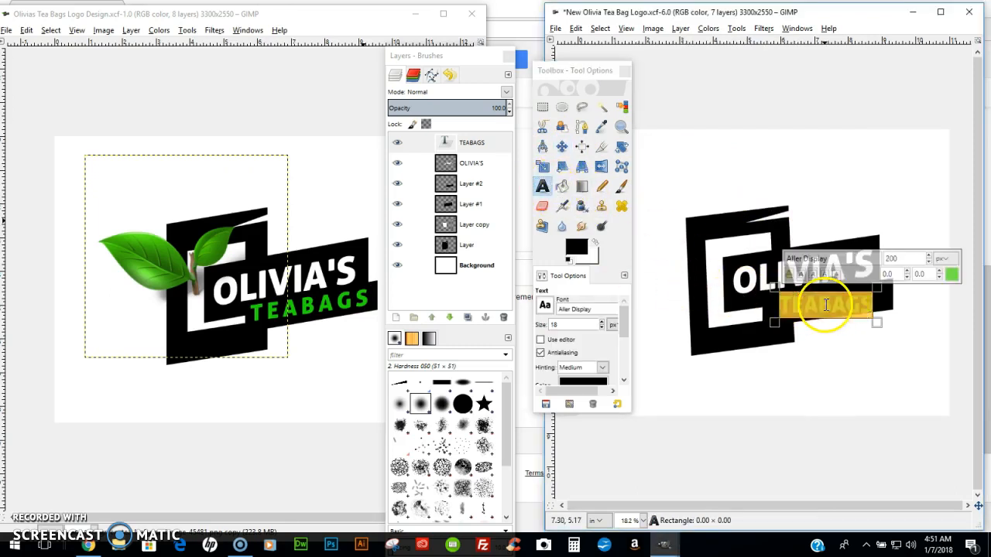
click(941, 273)
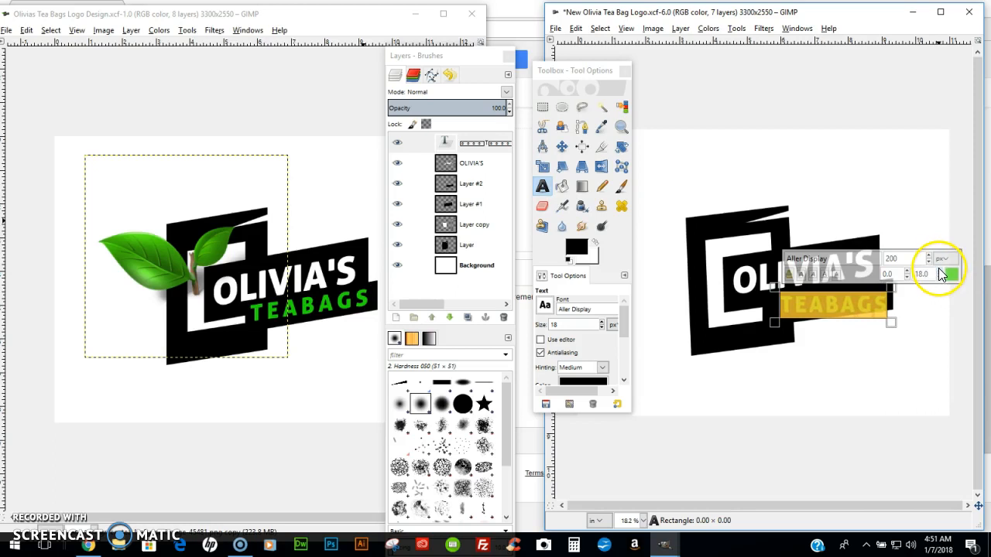
Shear the TEABAGS text vertically by about -143 to follow the small bar's slant.
click(562, 146)
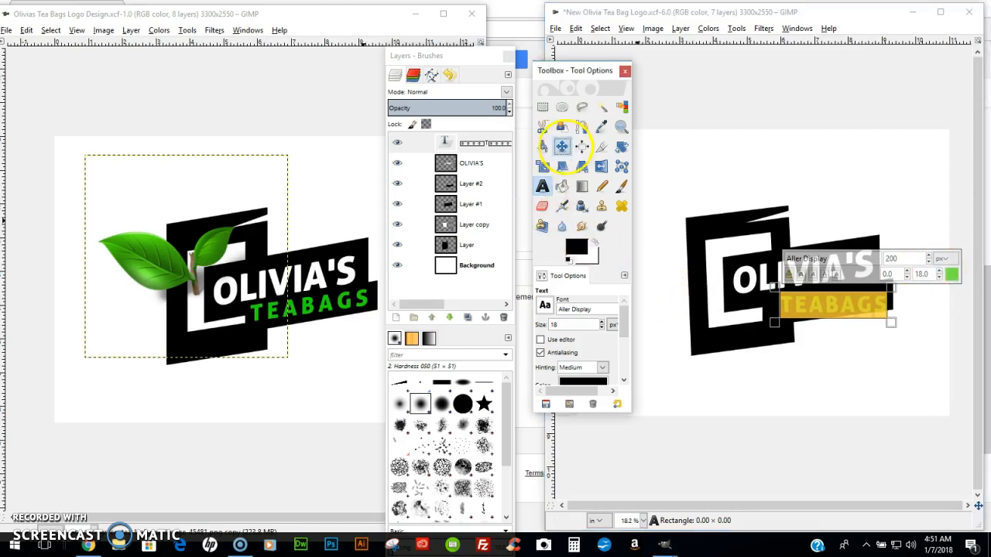
click(562, 166)
click(880, 306)
drag(880, 305, 882, 292)
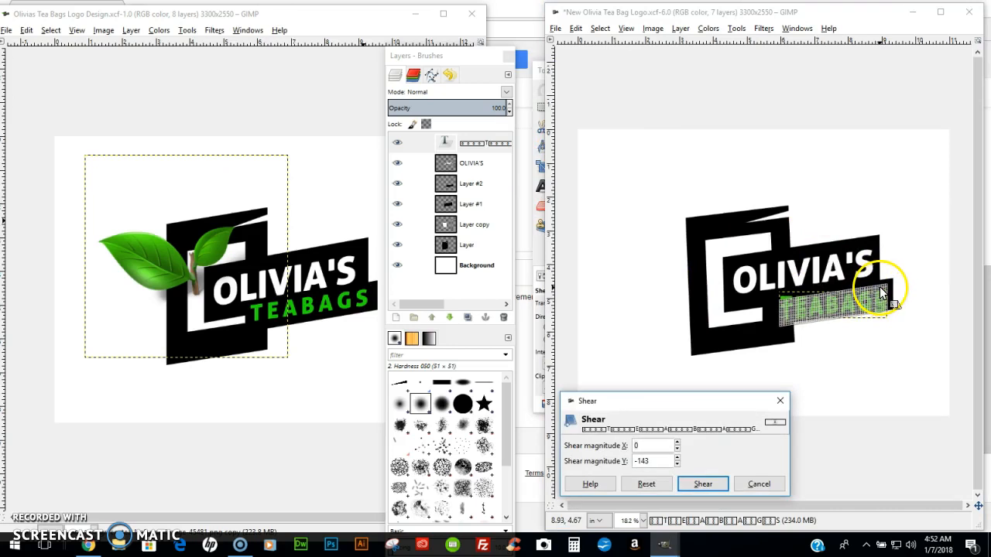
click(708, 484)
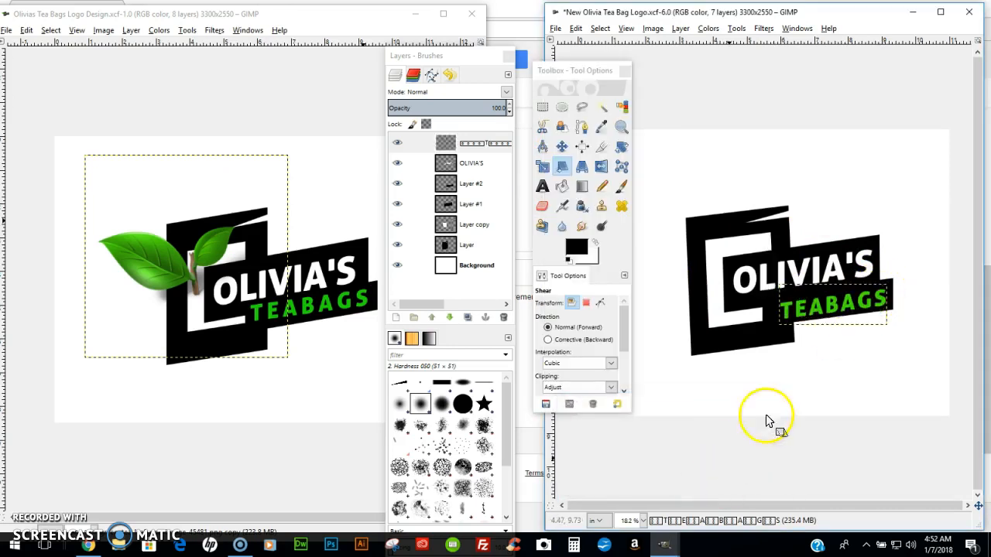
Nudge the TEABAGS text and the small black bar slightly left to align them, and save the image.
click(562, 146)
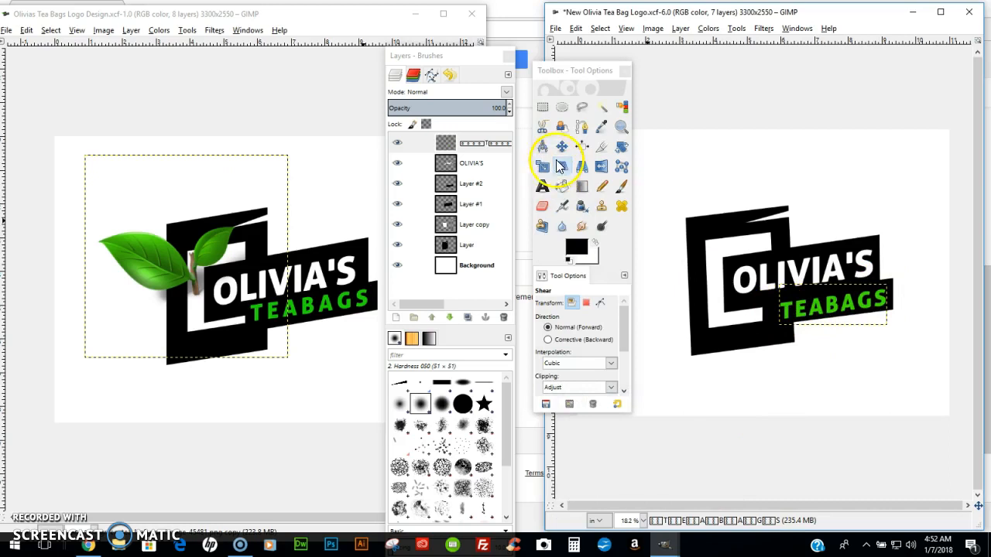
drag(797, 312, 788, 310)
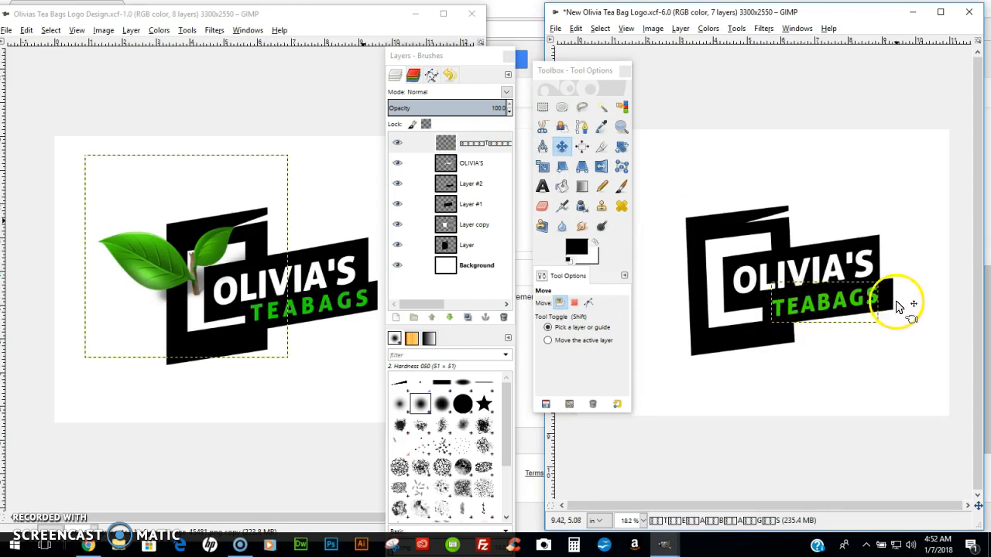
mouse_move(890, 304)
mouse_down()
mouse_move(886, 297)
mouse_move(887, 305)
mouse_up()
click(903, 212)
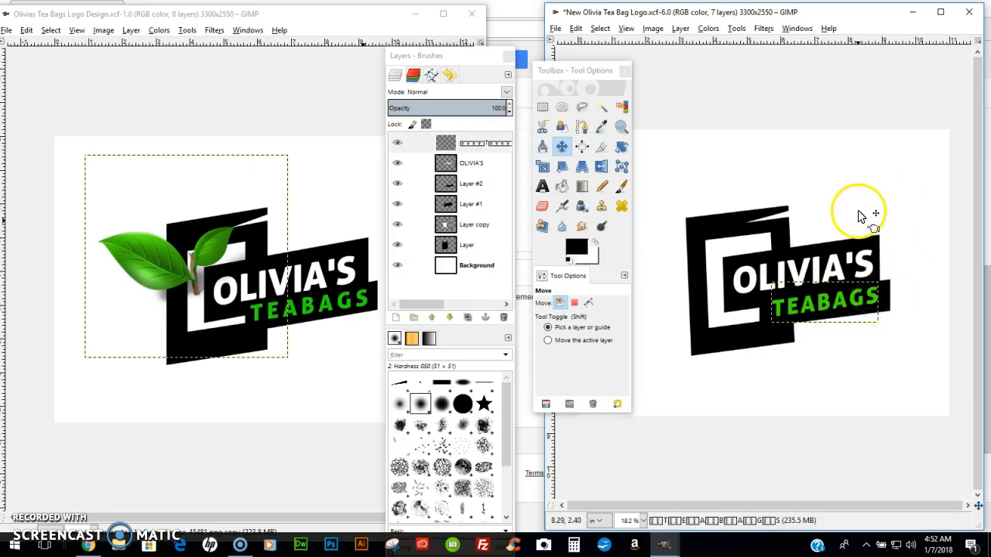
key(ctrl+s)
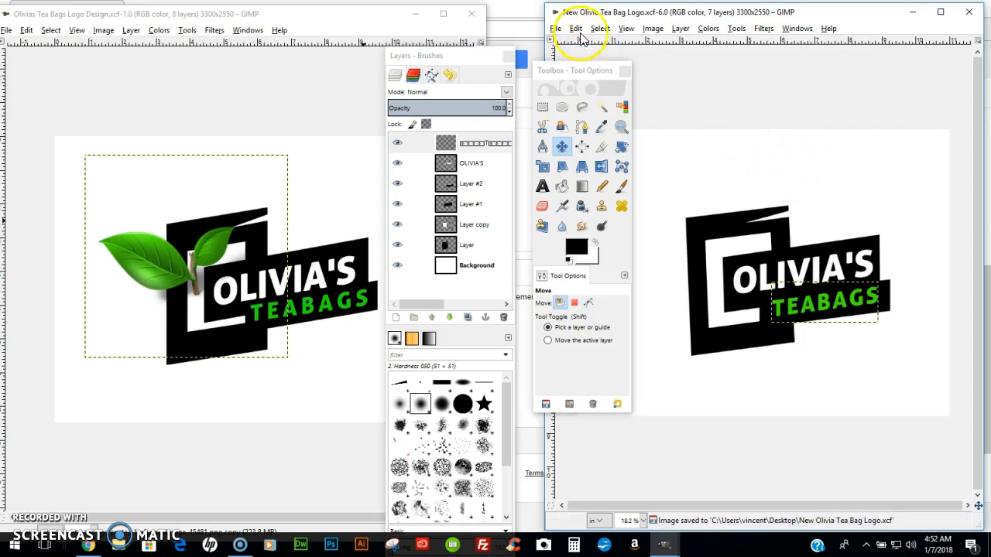
Open green-tea-leaf-png-image-45481.png from the Desktop as a separate image.
click(555, 30)
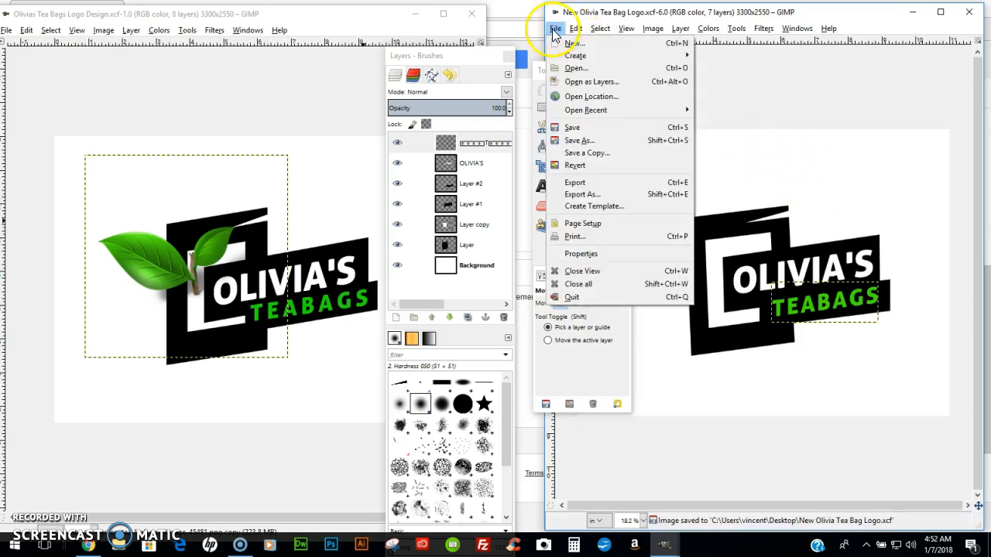
click(574, 67)
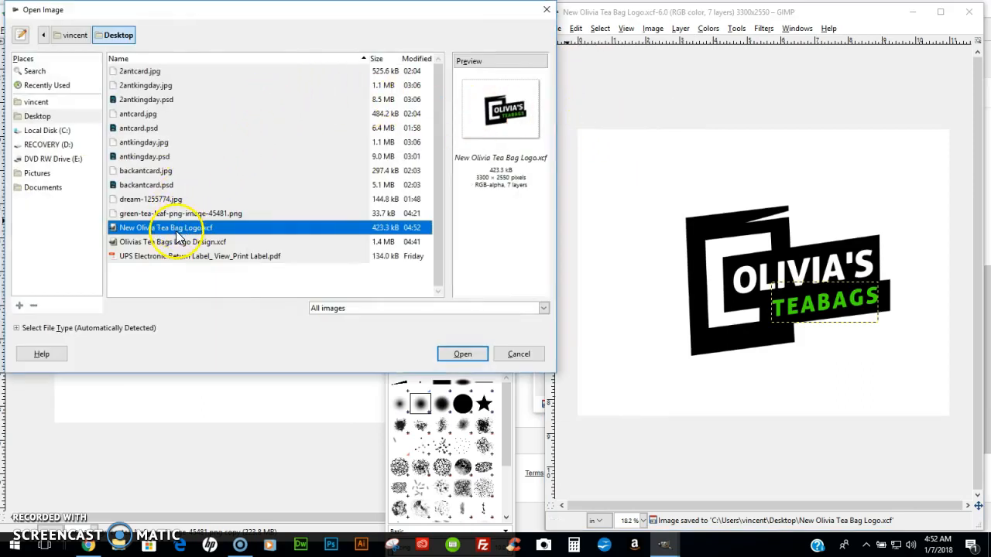
click(203, 214)
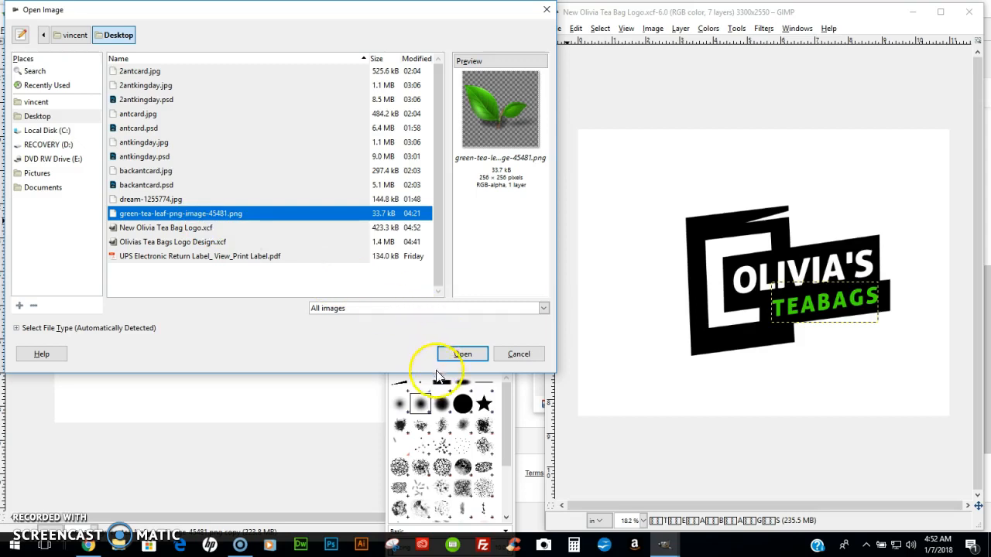
click(462, 354)
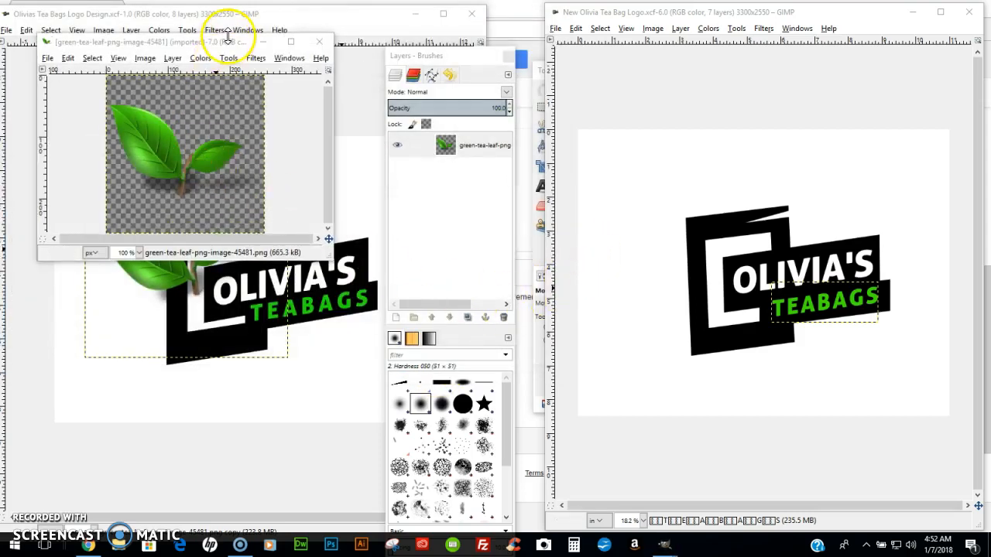
Copy the leaf layer into the new logo image and position it on the frame's inner left edge.
drag(206, 40, 214, 123)
drag(468, 144, 712, 209)
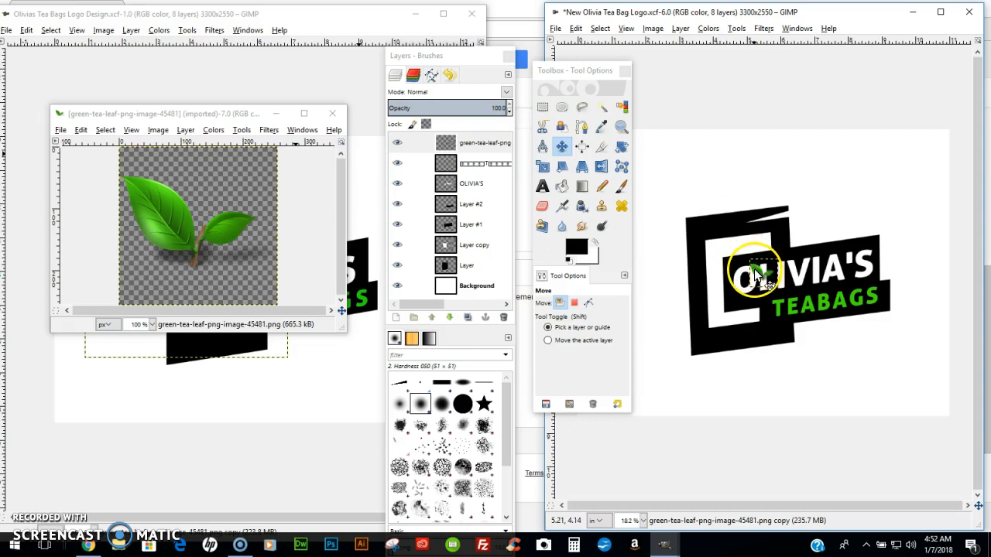
drag(757, 279, 695, 267)
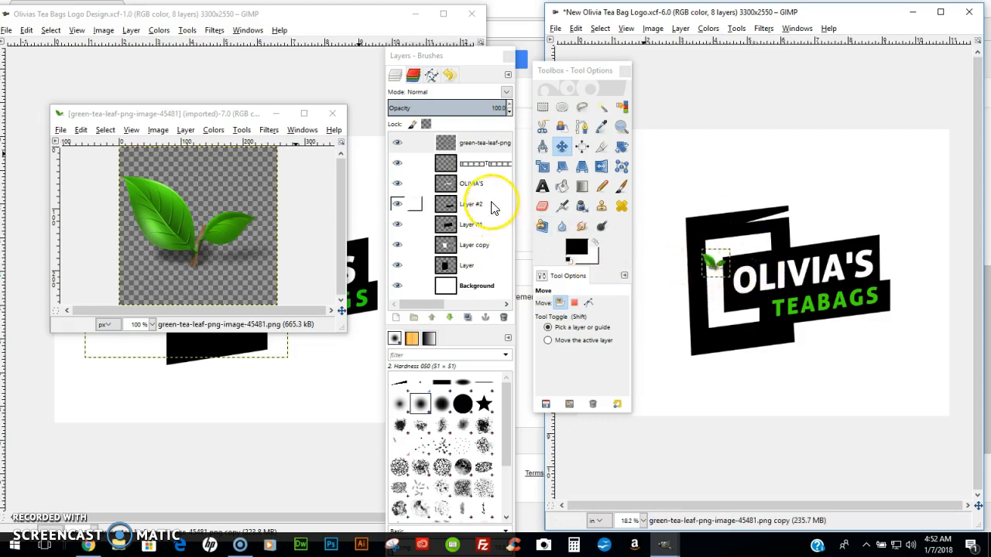
Scale the leaf layer to 6.853 × 6.853 in with cubic interpolation.
click(471, 144)
right_click(471, 145)
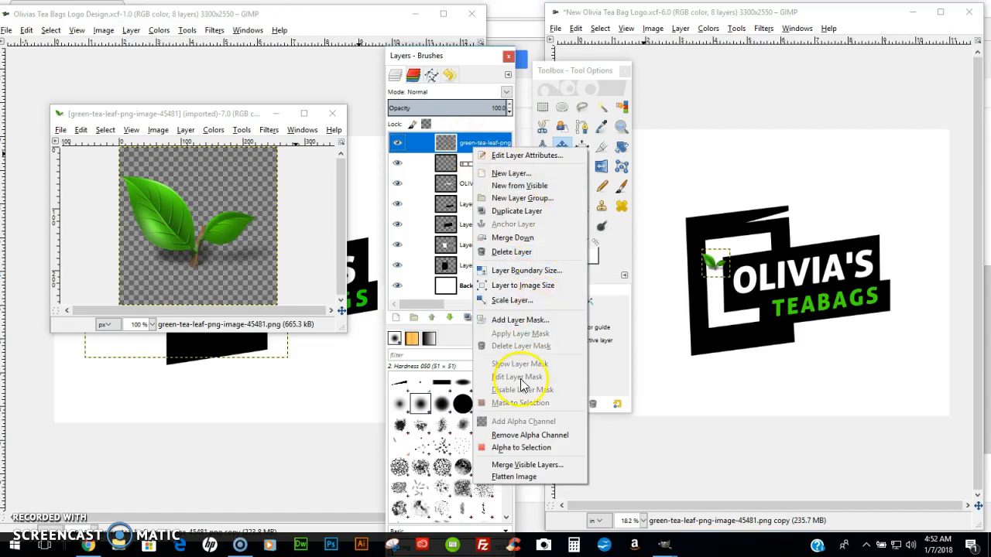
click(528, 302)
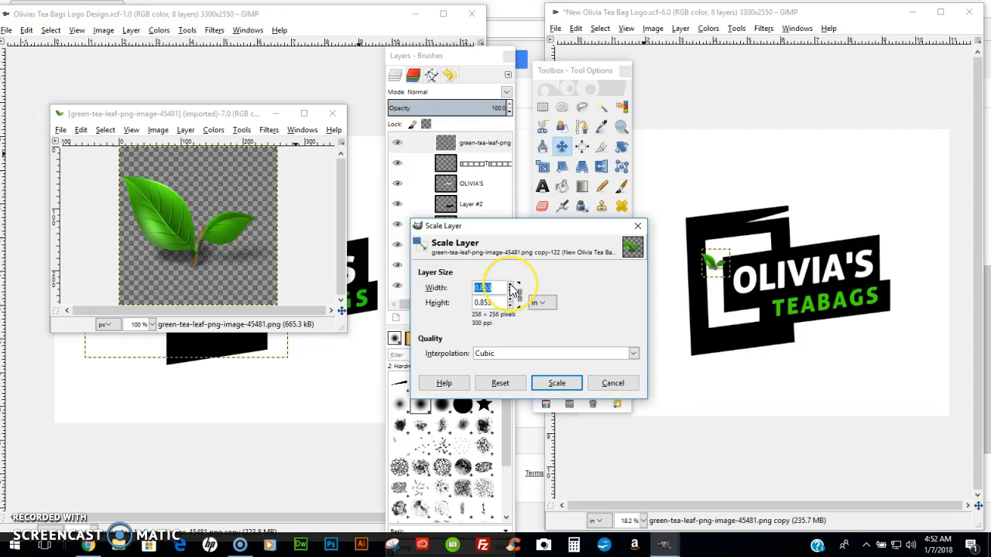
click(554, 382)
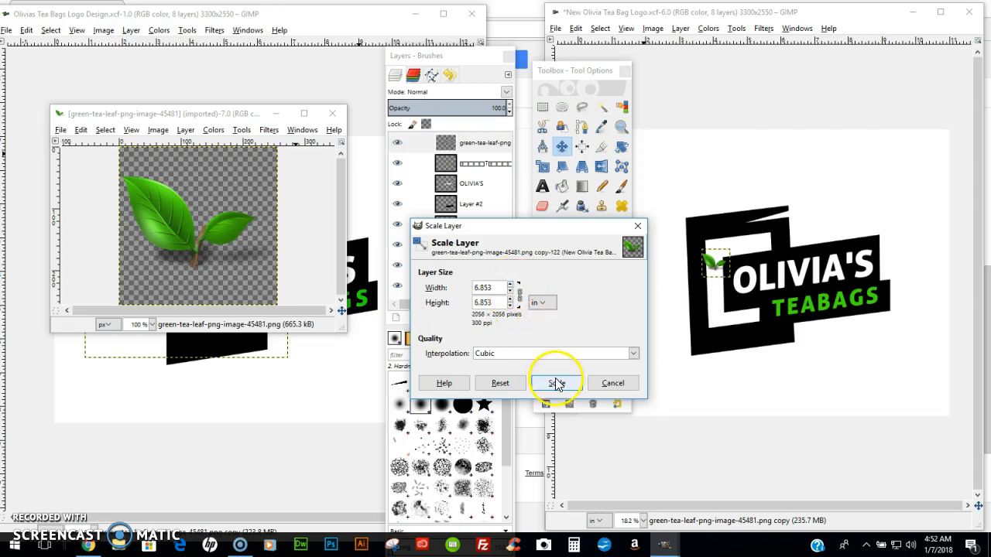
Close the separate leaf image and move the enlarged leaf up so its stem sits over the frame's opening.
click(686, 321)
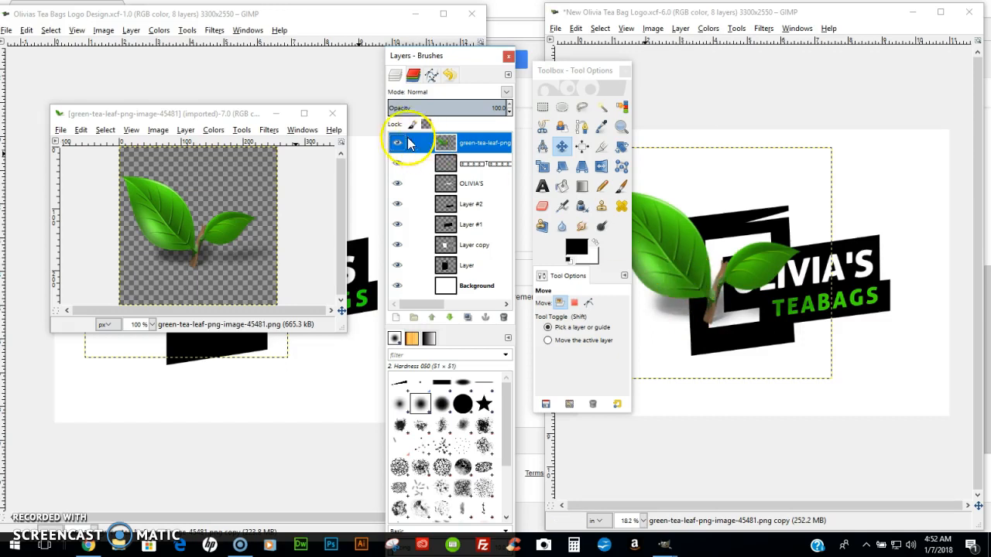
click(332, 113)
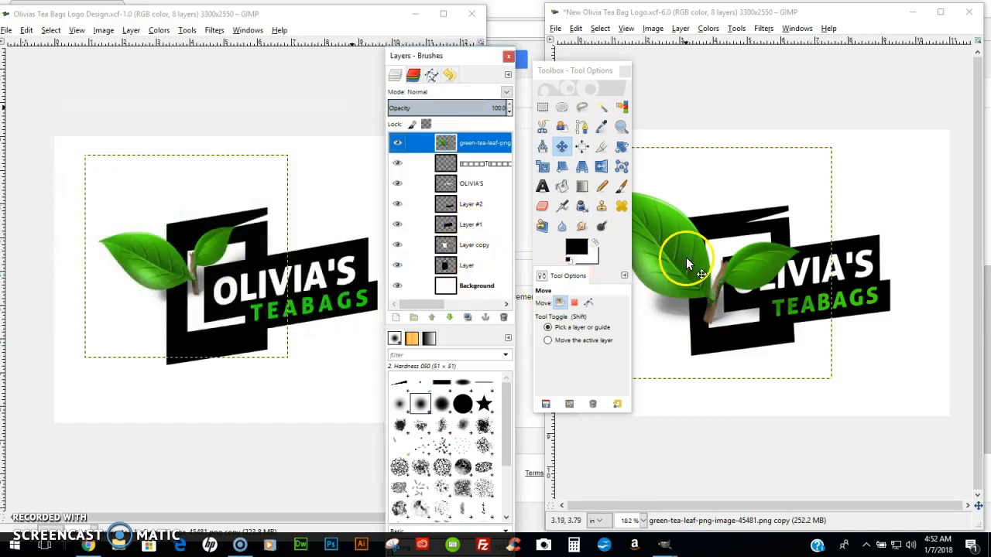
drag(685, 257, 689, 221)
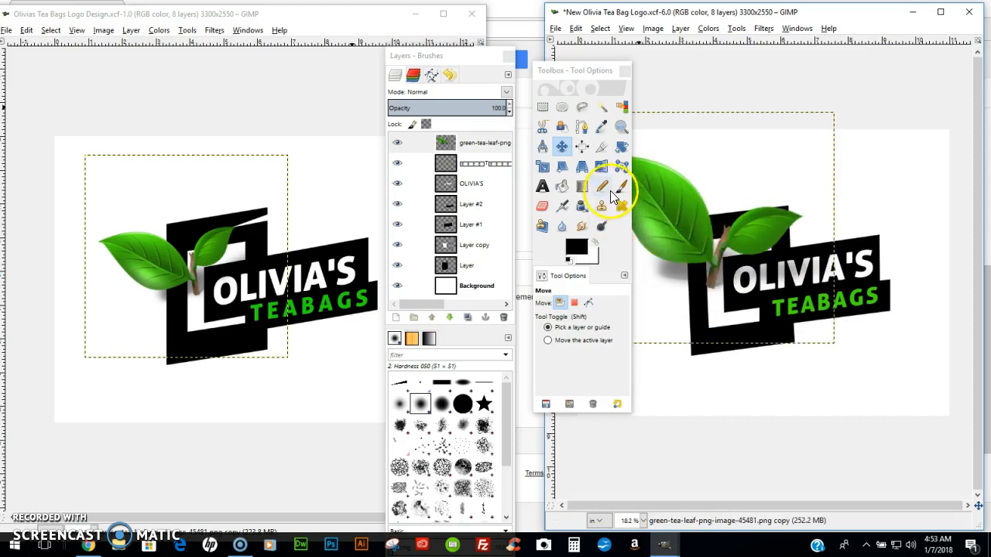
Rotate the tea leaf layer by about -29.69 degrees around its centre, using cubic interpolation.
click(621, 146)
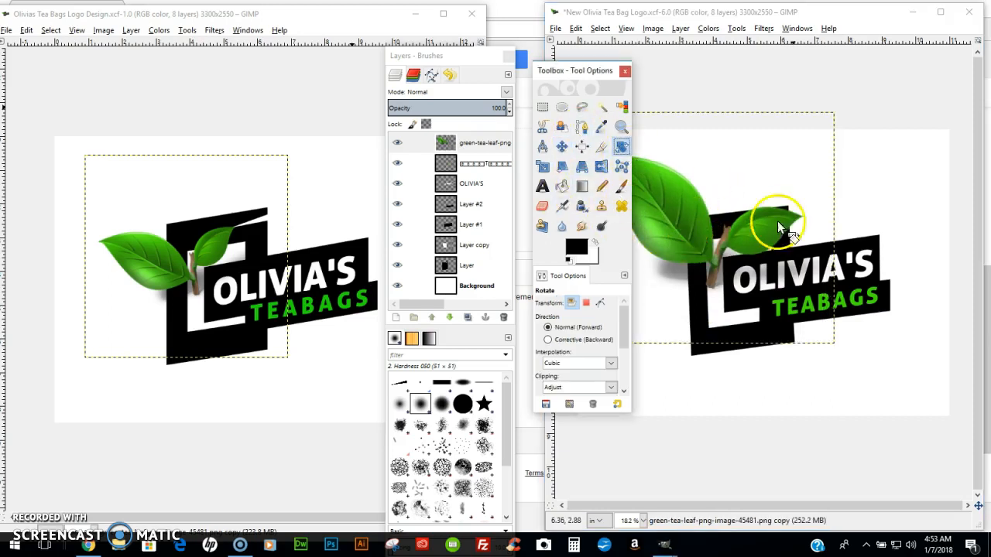
drag(781, 214, 766, 187)
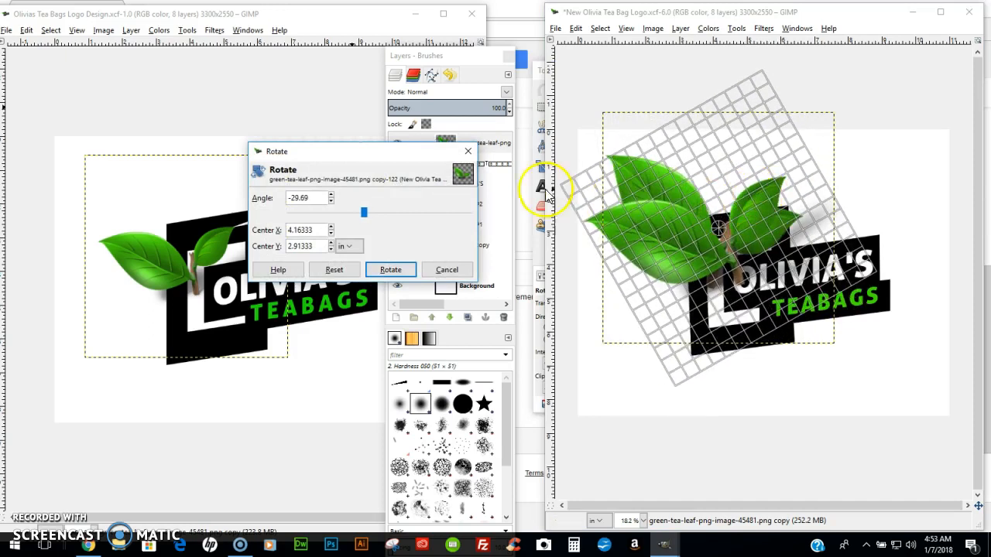
click(390, 269)
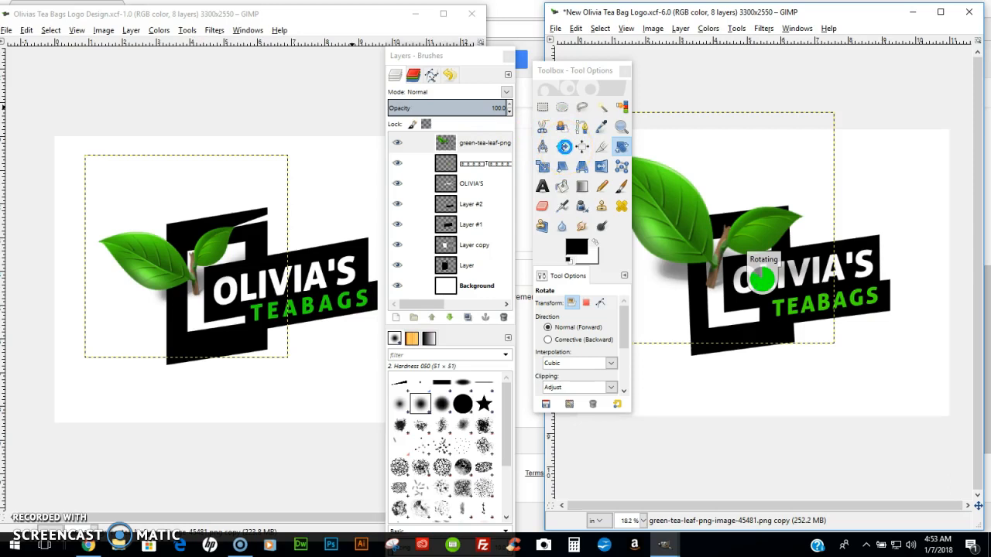
Move the rotated leaf so its stem sits in the frame's opening, and shift the toolbox off the logo image.
click(563, 147)
drag(711, 255, 687, 282)
click(582, 78)
drag(582, 78, 493, 147)
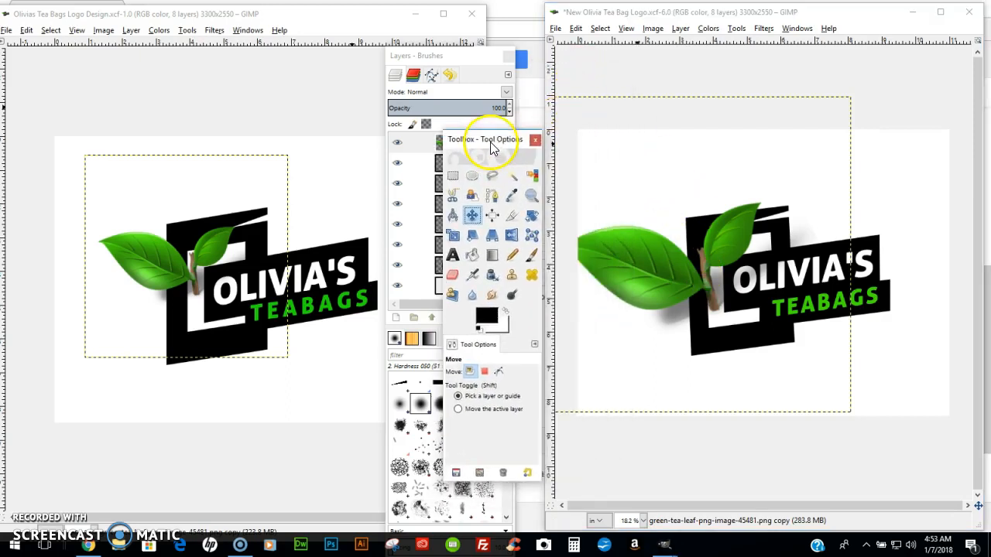
click(636, 260)
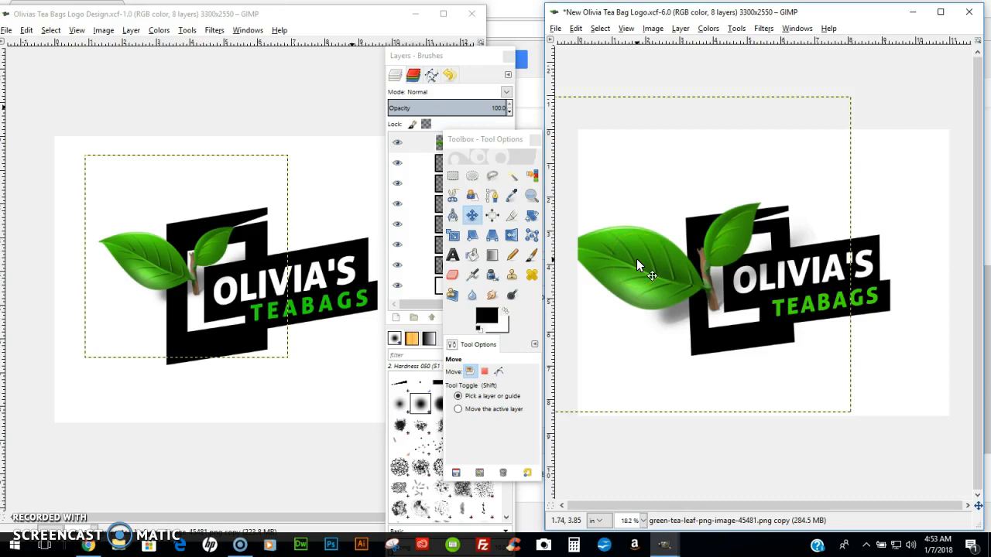
Scale the rotated leaf layer to 6.353 × 6.353 in with cubic interpolation.
click(443, 149)
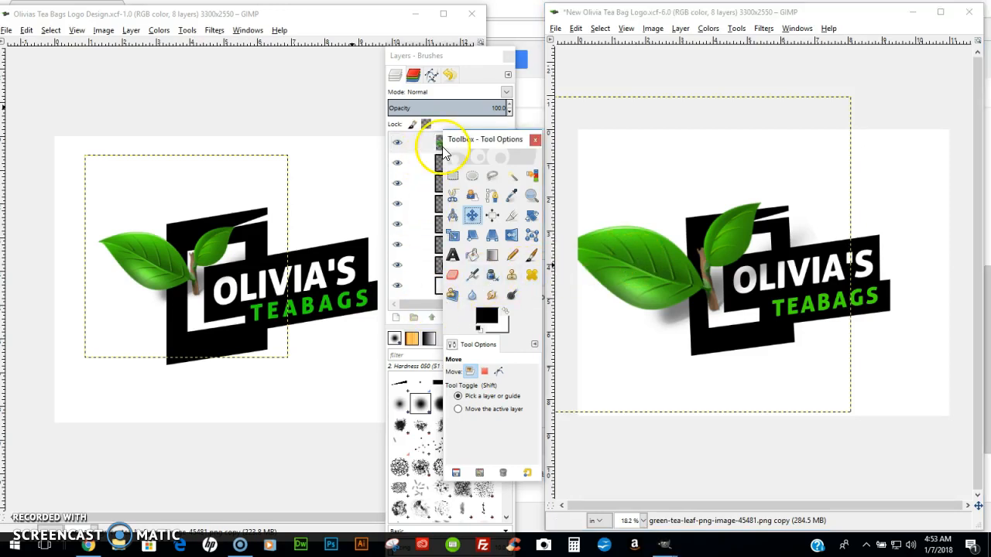
drag(464, 138, 491, 142)
click(463, 147)
right_click(464, 147)
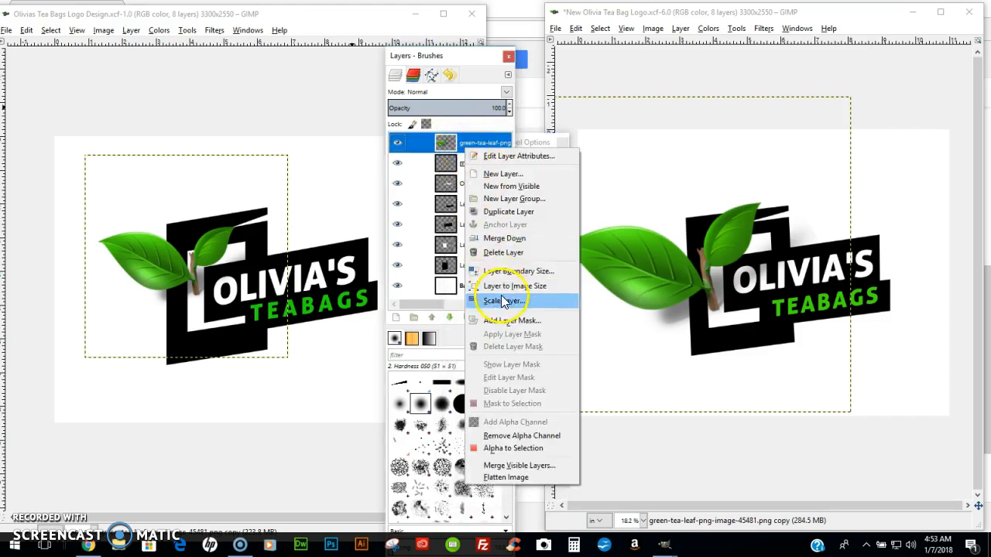
click(499, 241)
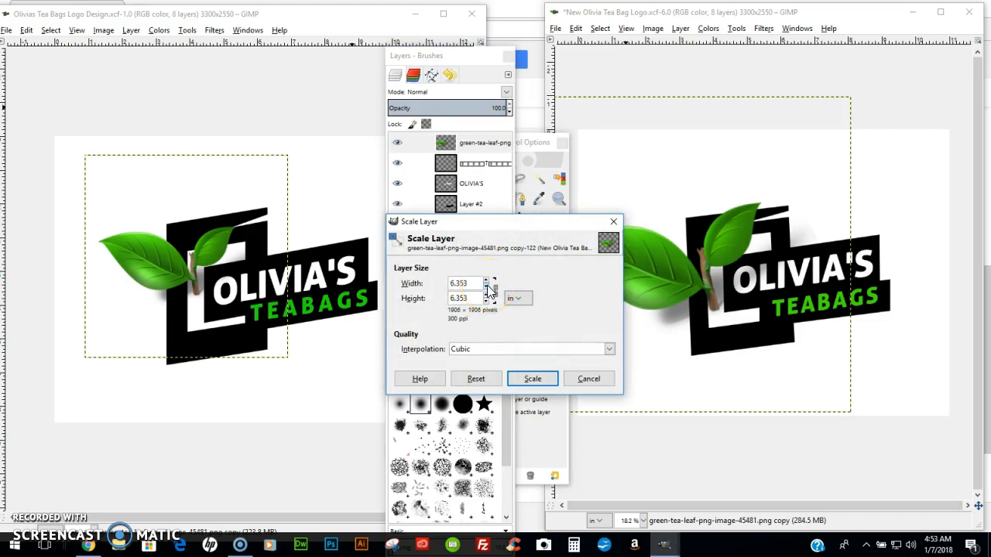
click(532, 379)
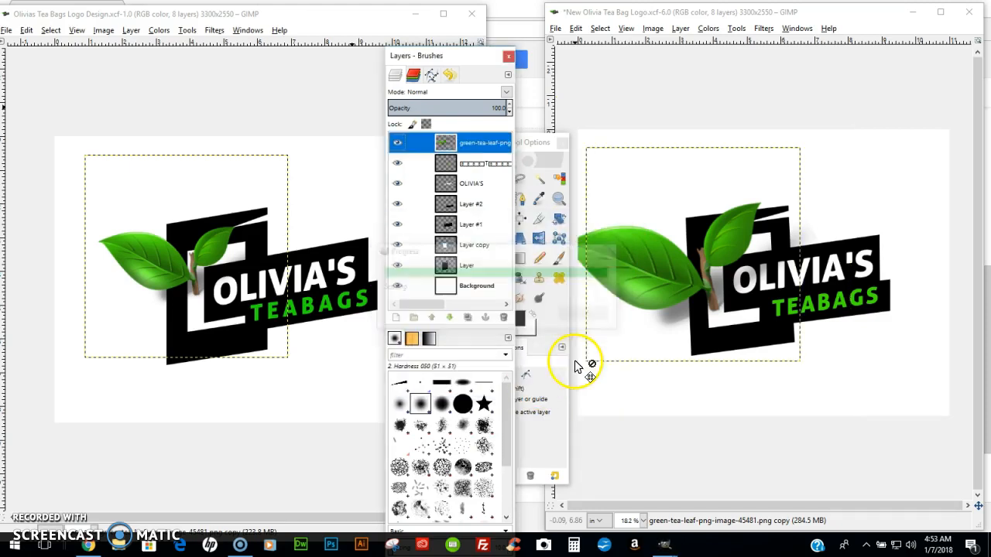
Nudge the reduced leaf so its stem rests in the frame's opening beside the O, and save the new logo image.
drag(670, 282, 676, 283)
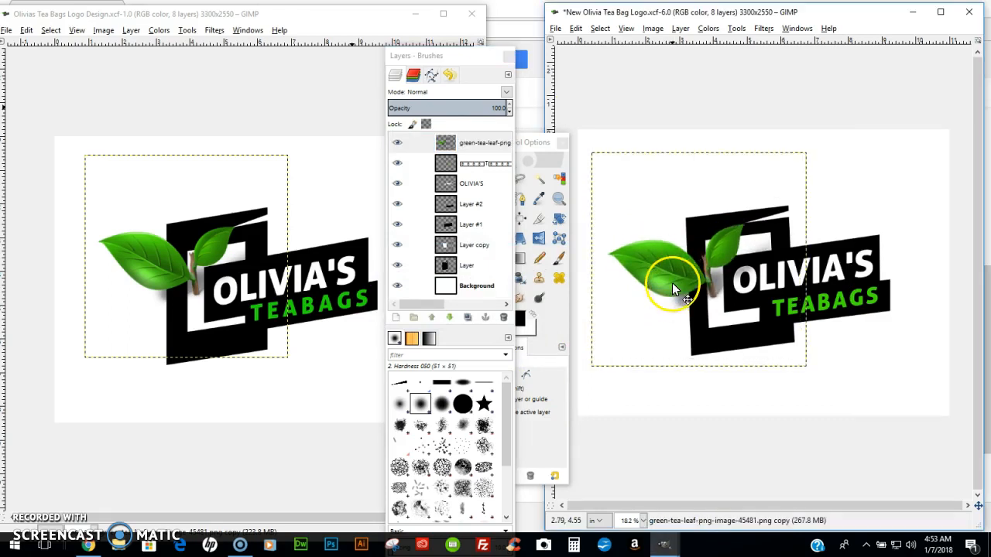
click(555, 29)
click(585, 127)
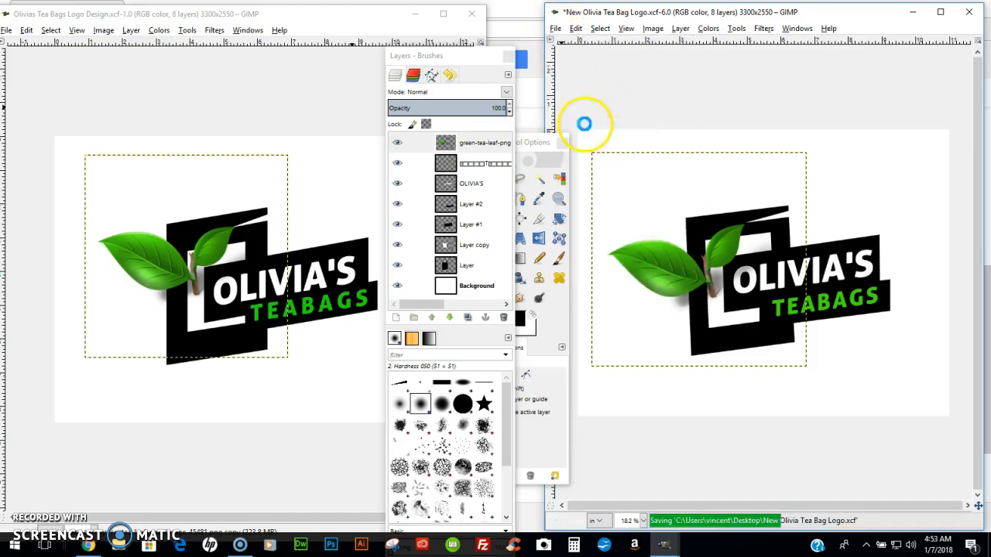